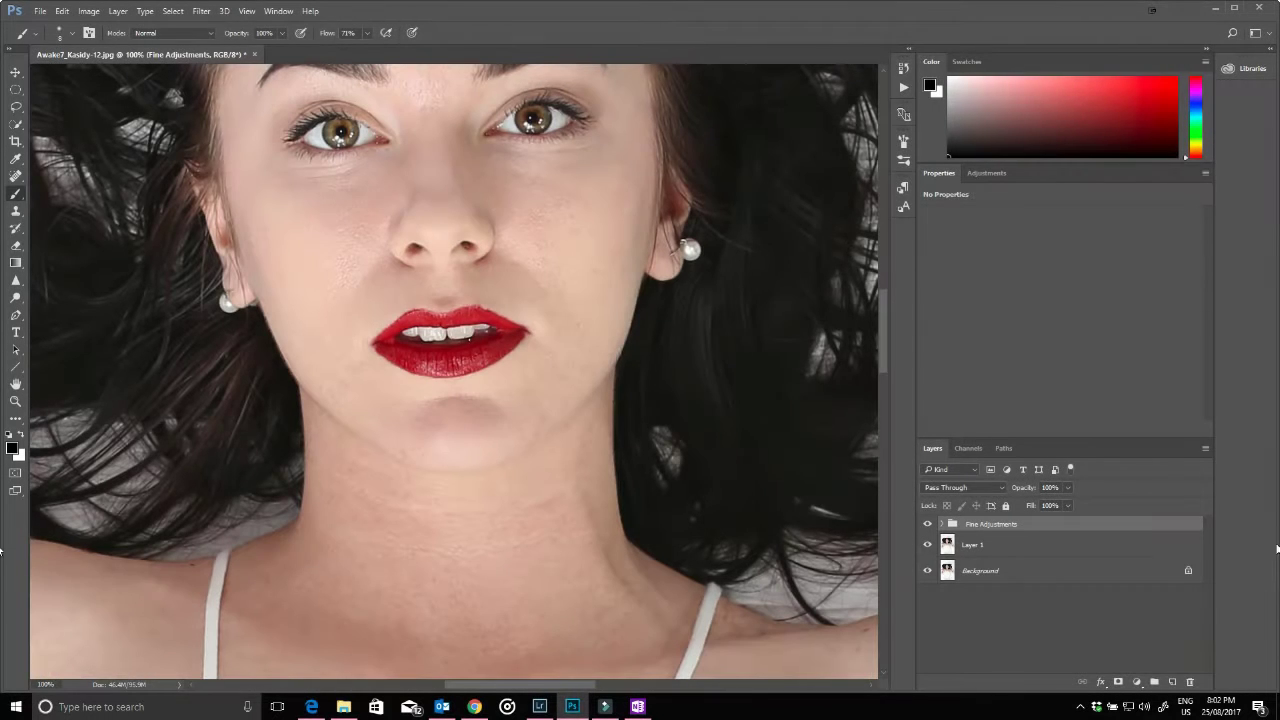
# Add a slightly brightened Curves adjustment layer named Dodge and invert its mask to black.
pyautogui.click(1136, 681)
pyautogui.click(1165, 475)
pyautogui.moveTo(1069, 335); pyautogui.dragTo(1067, 327)
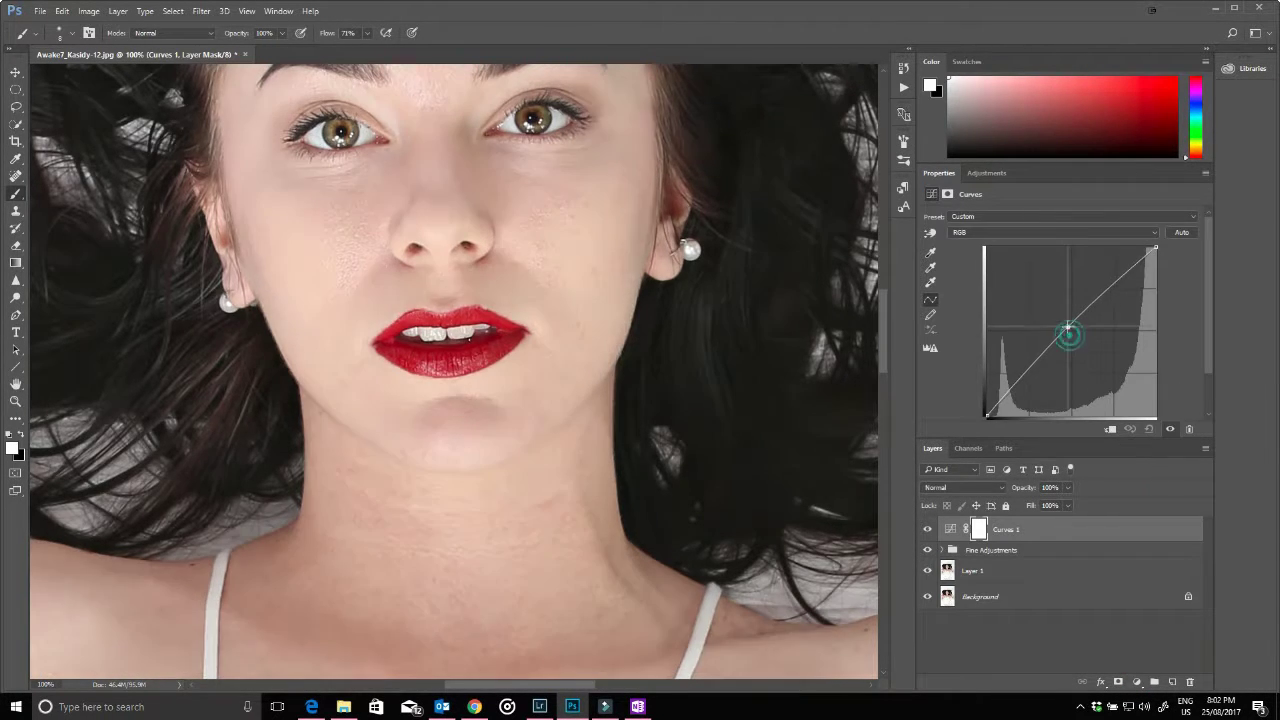
pyautogui.doubleClick(1000, 536)
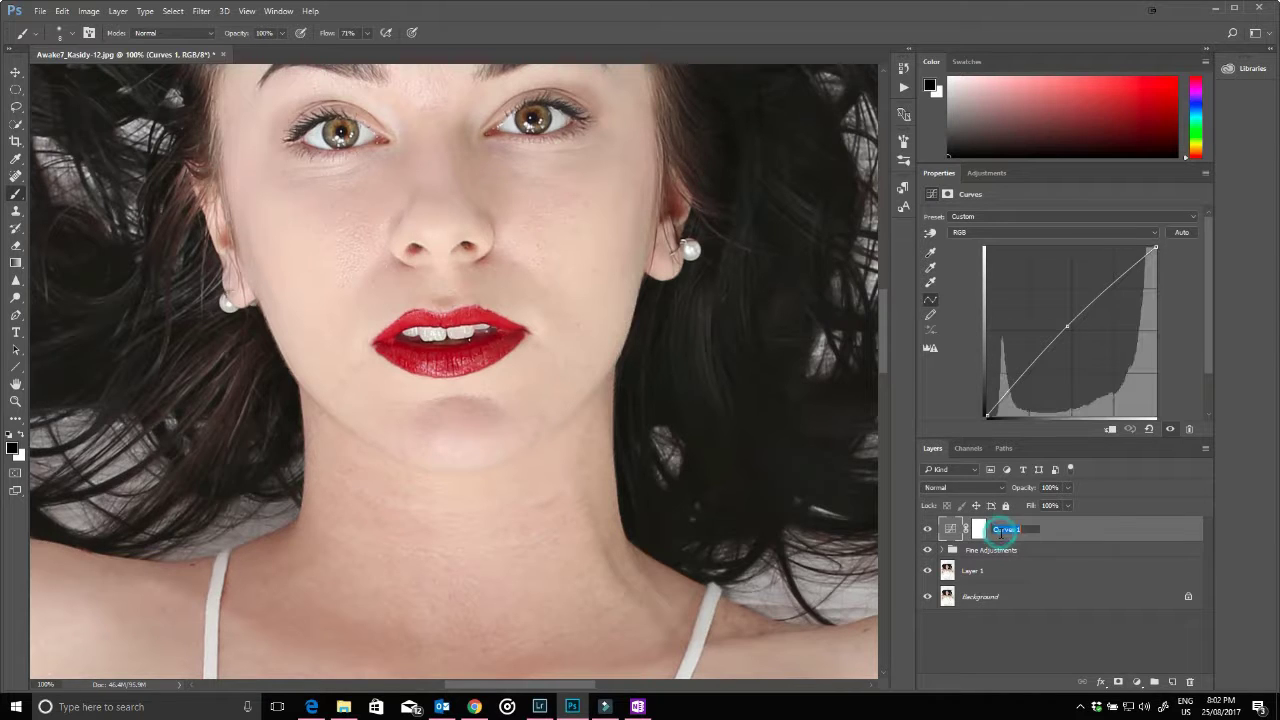
pyautogui.write('Dodge')
pyautogui.press('Return')
pyautogui.click(978, 531)
pyautogui.hotkey('ctrl', 'i')
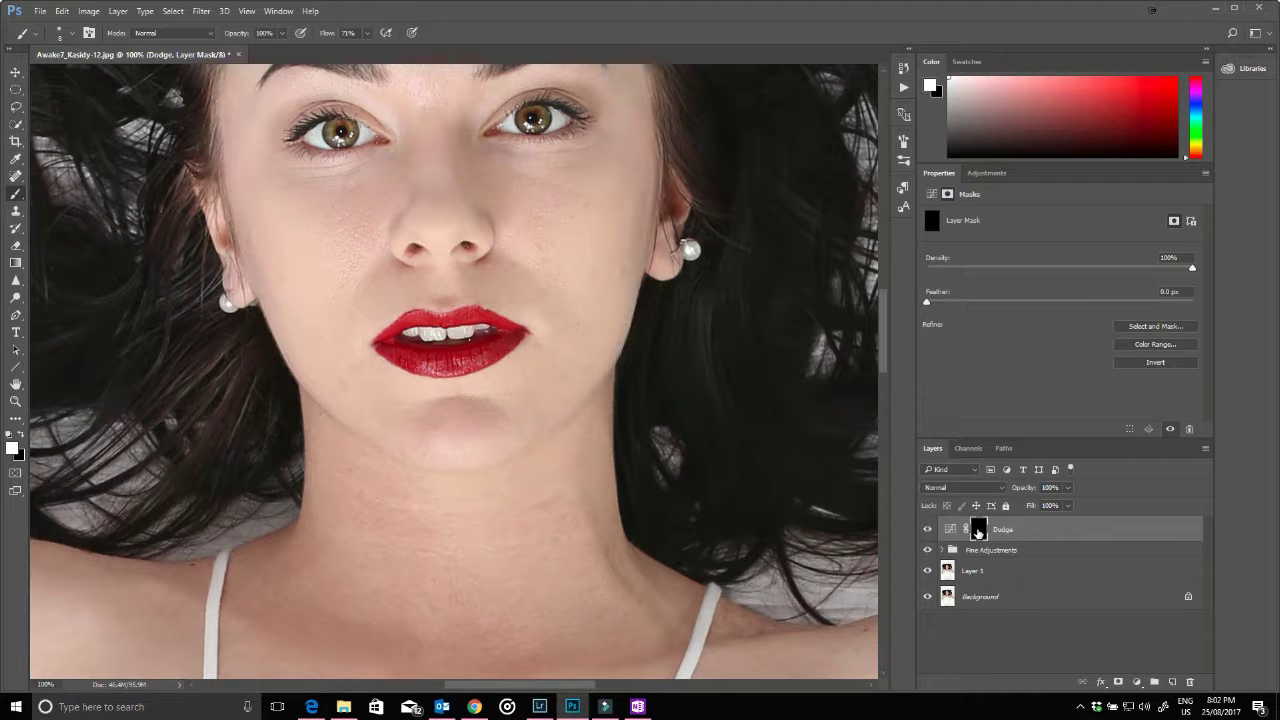
# Add a slightly darkened Curves adjustment layer named Burn above Dodge, with its mask inverted to black.
pyautogui.click(1136, 681)
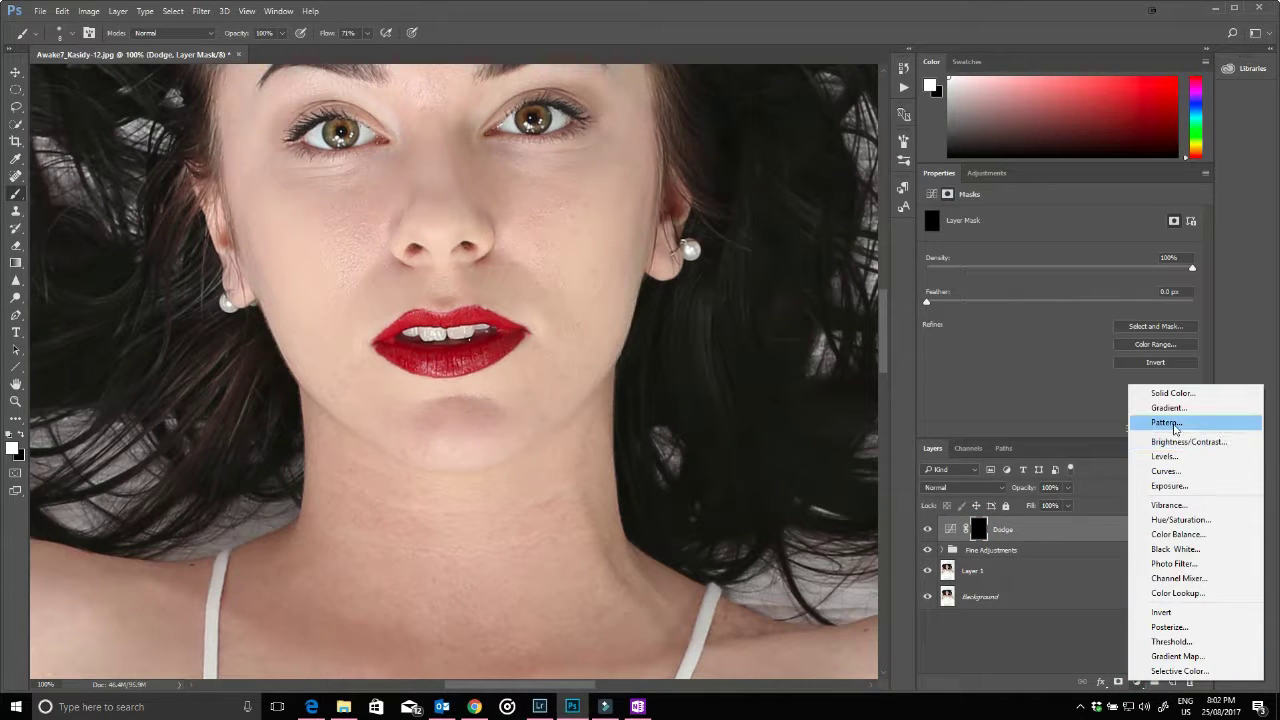
pyautogui.click(1166, 471)
pyautogui.moveTo(1066, 332); pyautogui.dragTo(1072, 339)
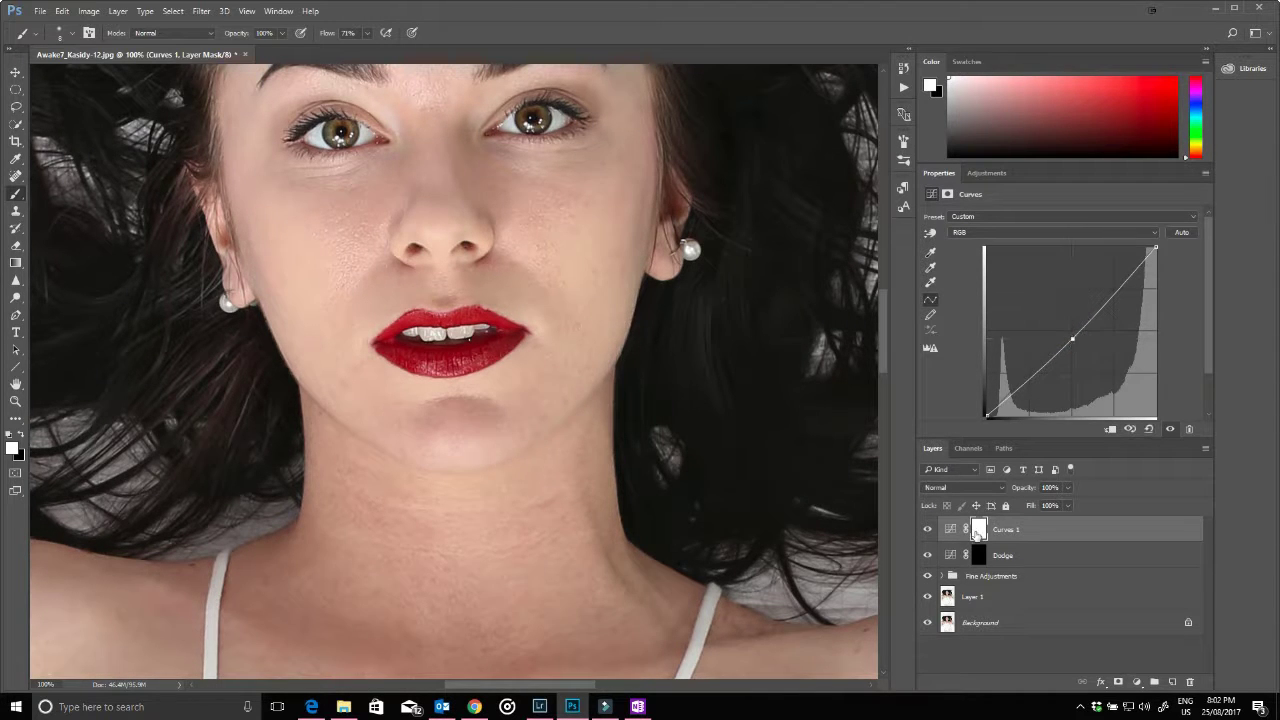
pyautogui.click(978, 533)
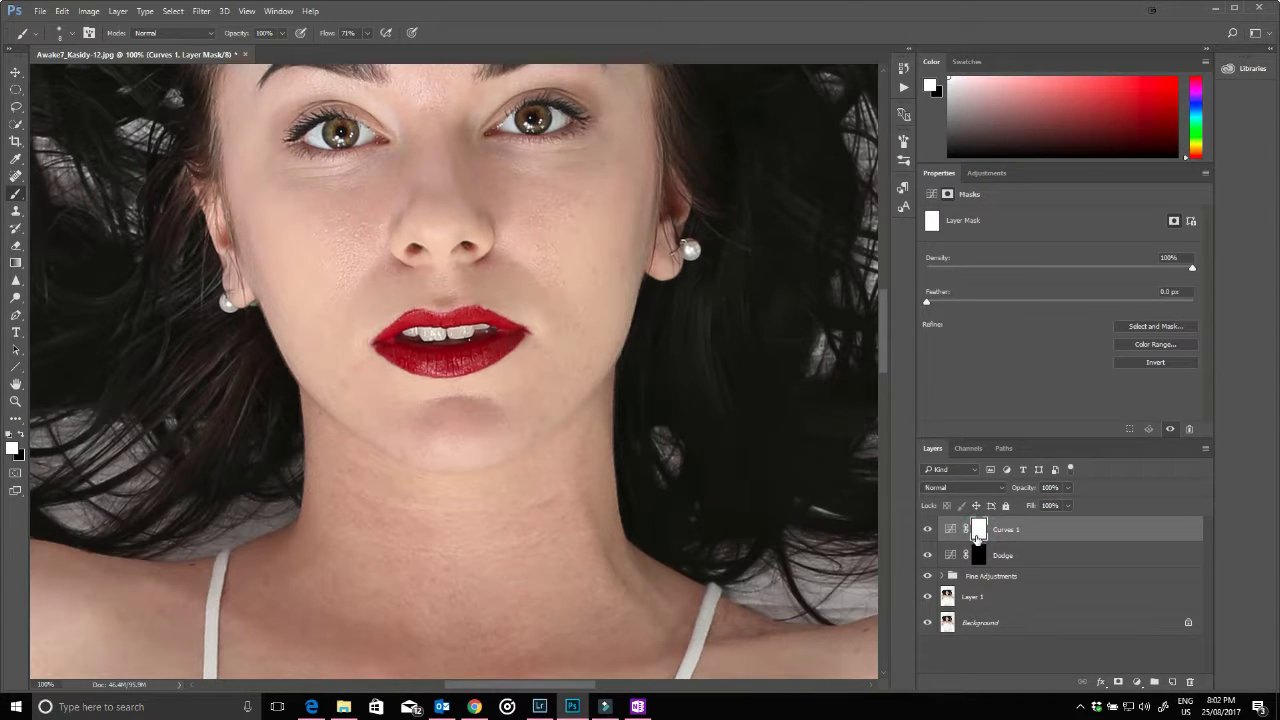
pyautogui.hotkey('ctrl', 'i')
pyautogui.doubleClick(1003, 532)
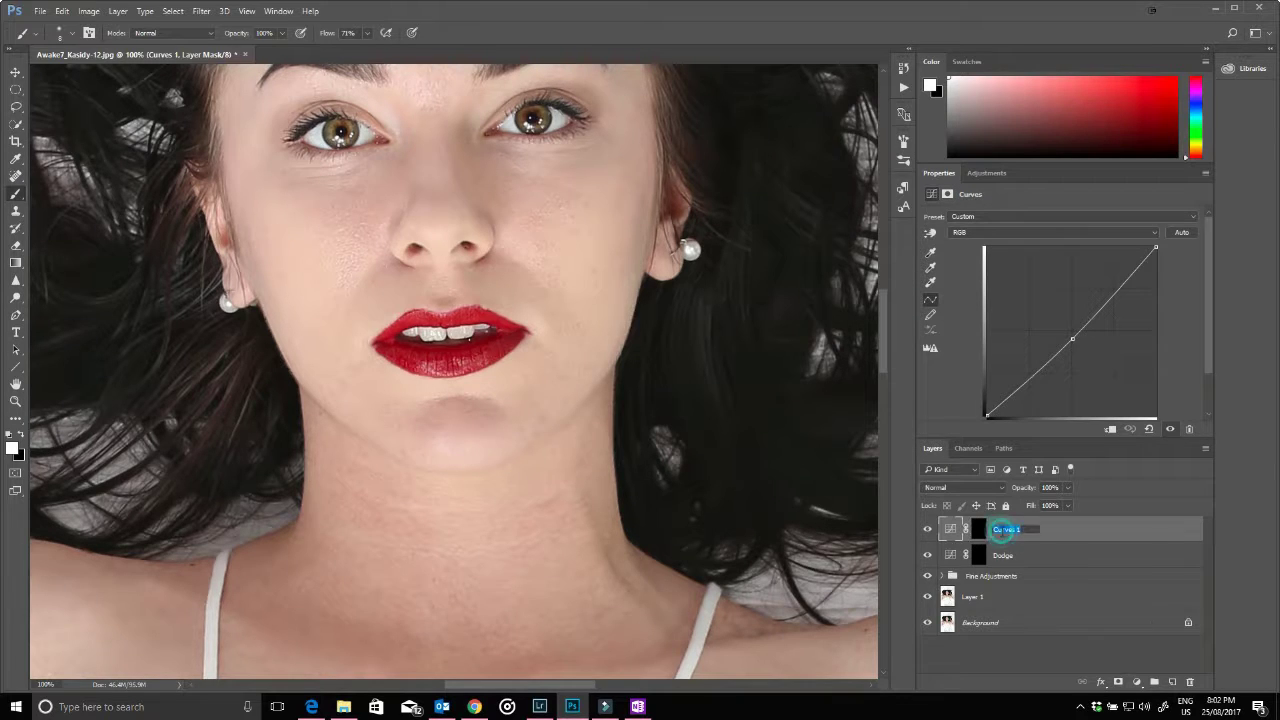
pyautogui.press('Return')
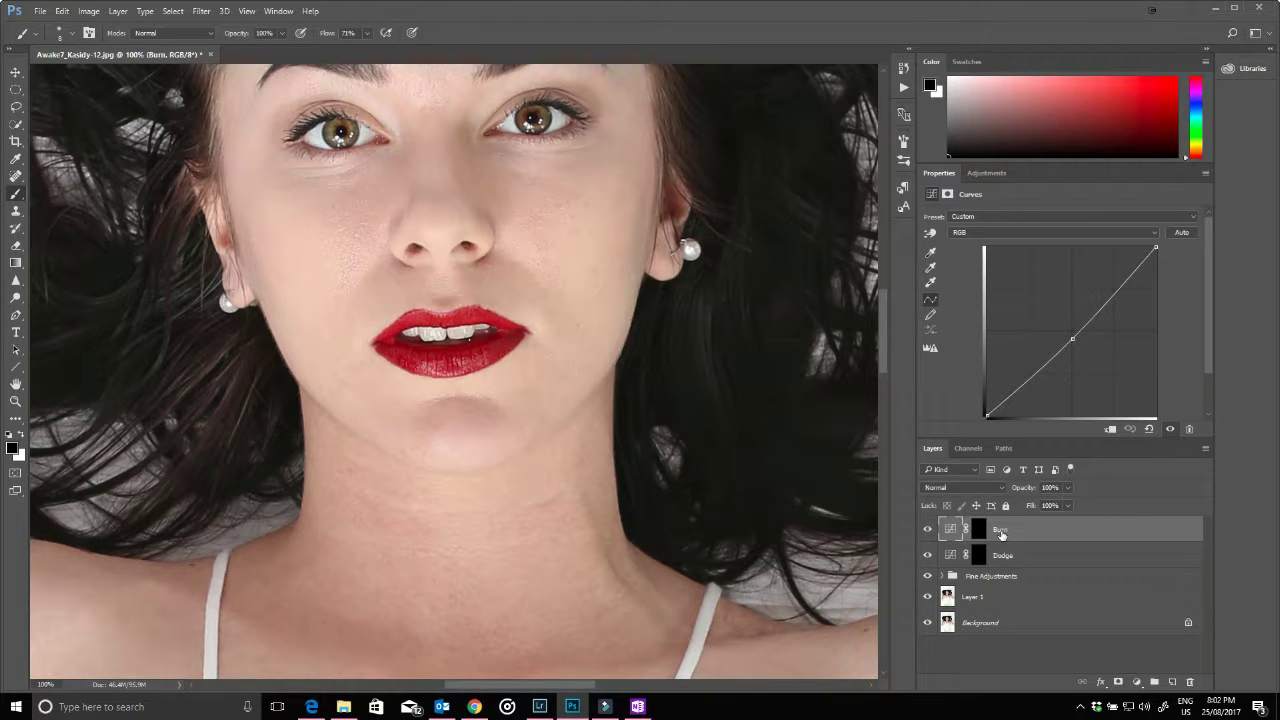
# Set the brush flow to 19% and paint white on the Burn mask to deepen the facial shadows.
pyautogui.hotkey('ctrl', '-')
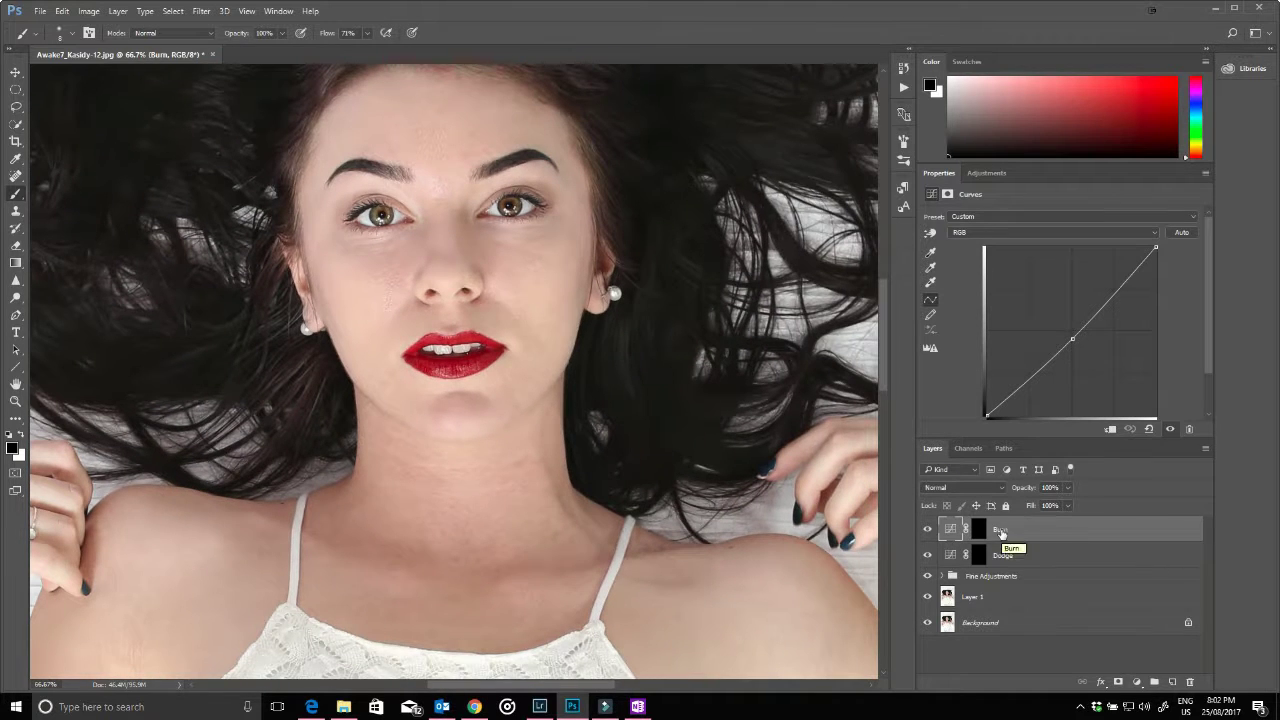
pyautogui.scroll(2, 555, 332)
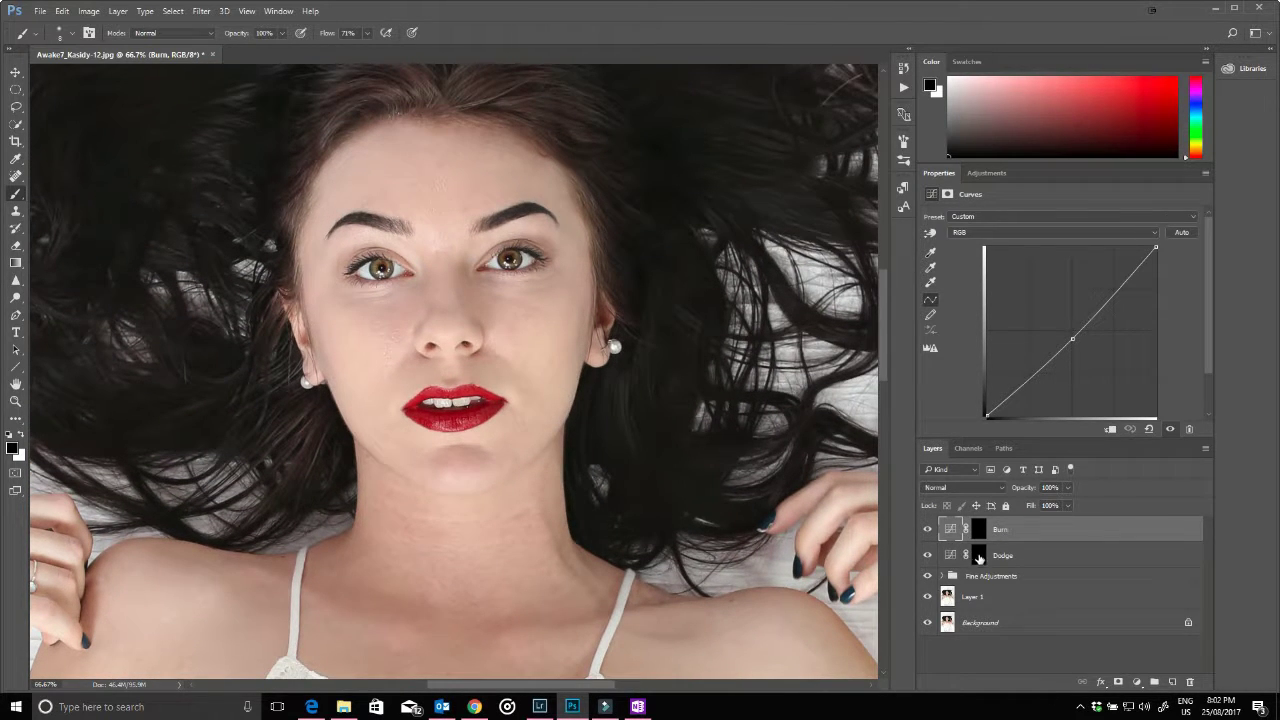
pyautogui.click(982, 556)
pyautogui.press('x')
pyautogui.click(979, 529)
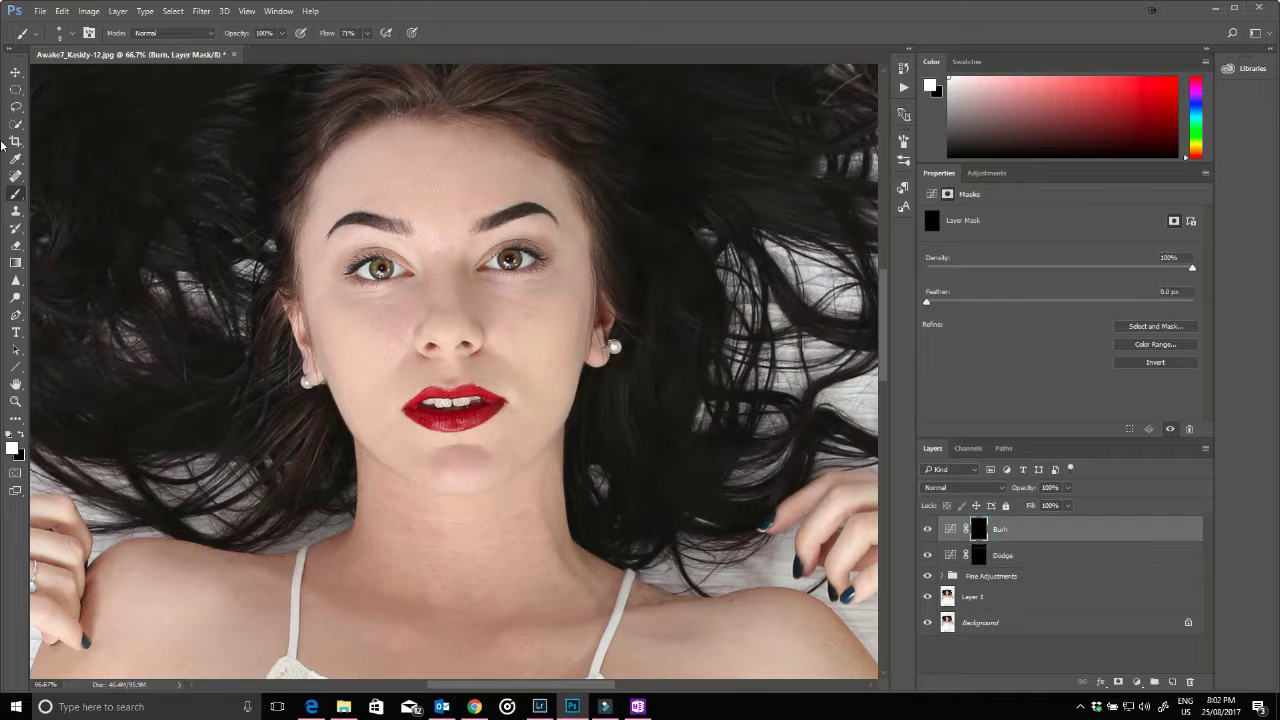
pyautogui.moveTo(369, 36); pyautogui.dragTo(336, 48)
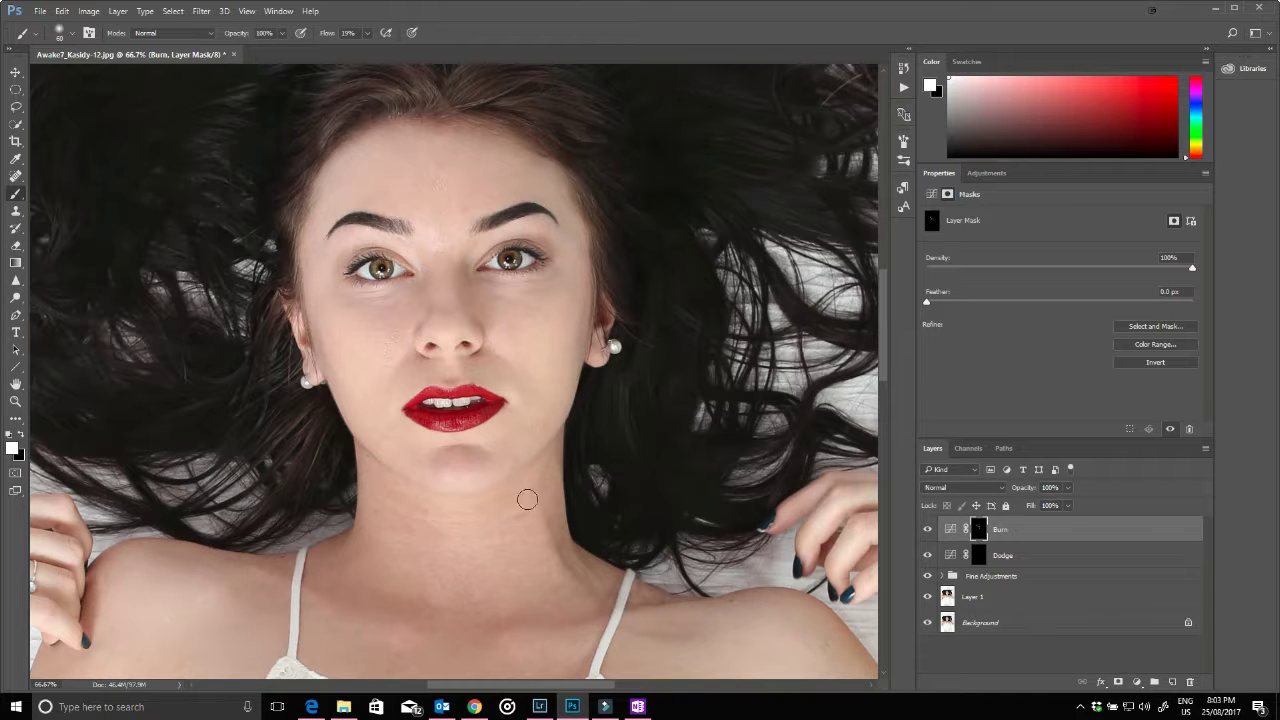
# Add a Black & White adjustment layer with default settings above the Burn layer.
pyautogui.scroll(-3, 457, 600)
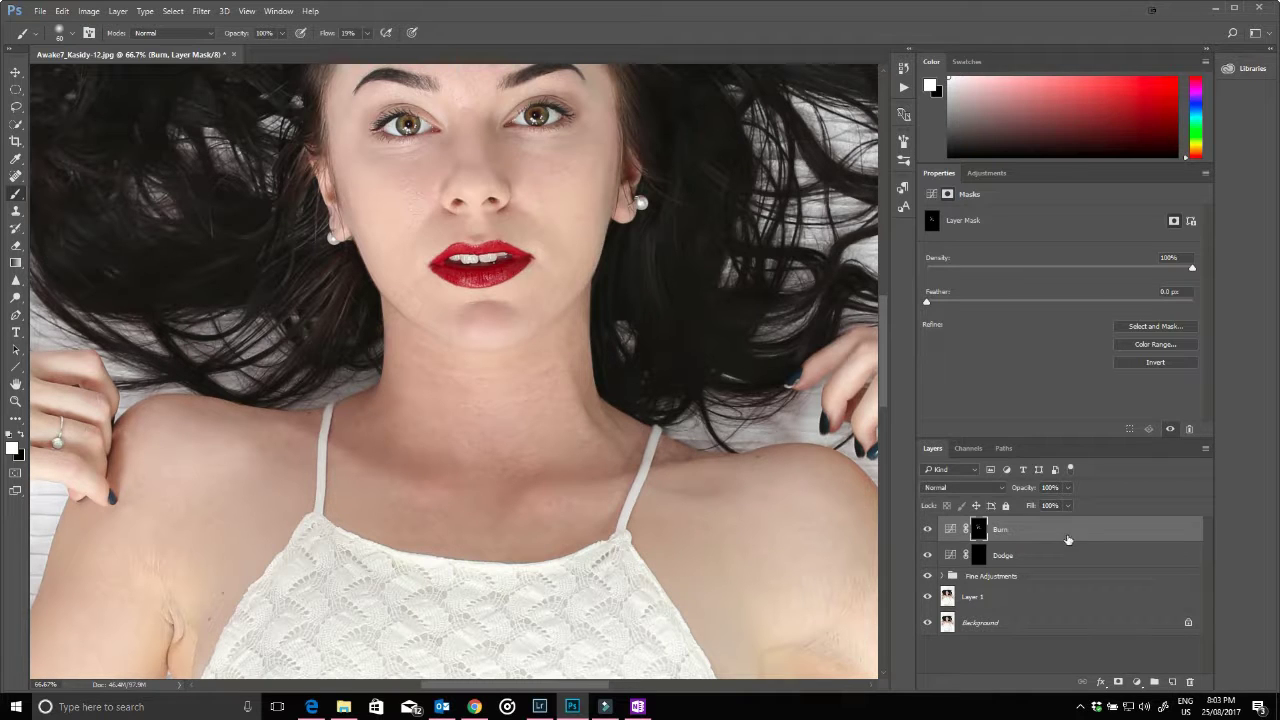
pyautogui.click(1136, 681)
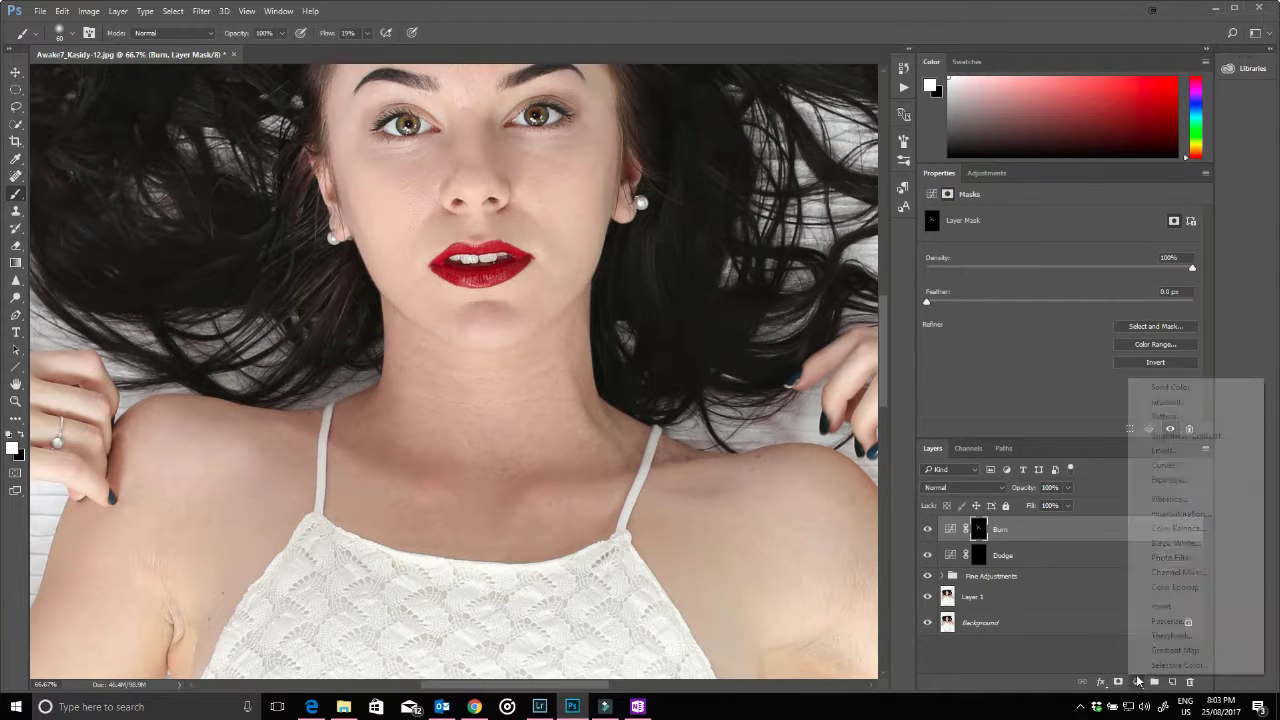
pyautogui.click(1186, 544)
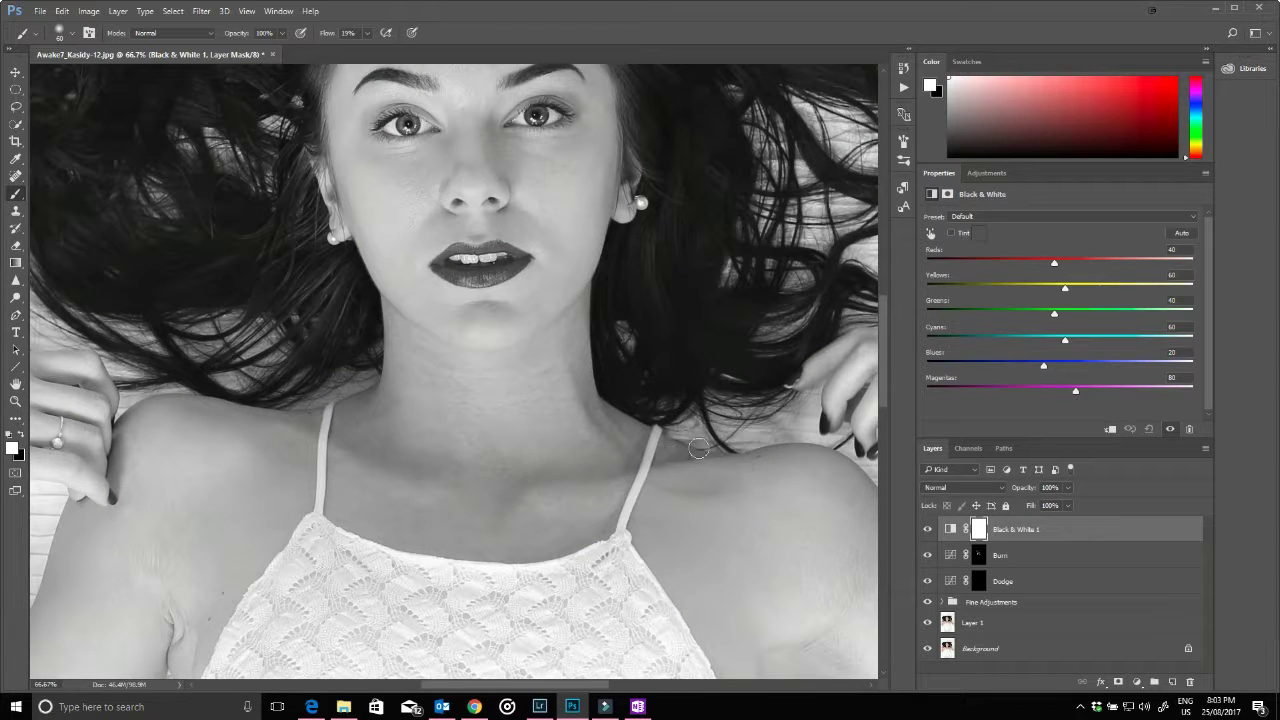
pyautogui.click(646, 456)
pyautogui.click(396, 370)
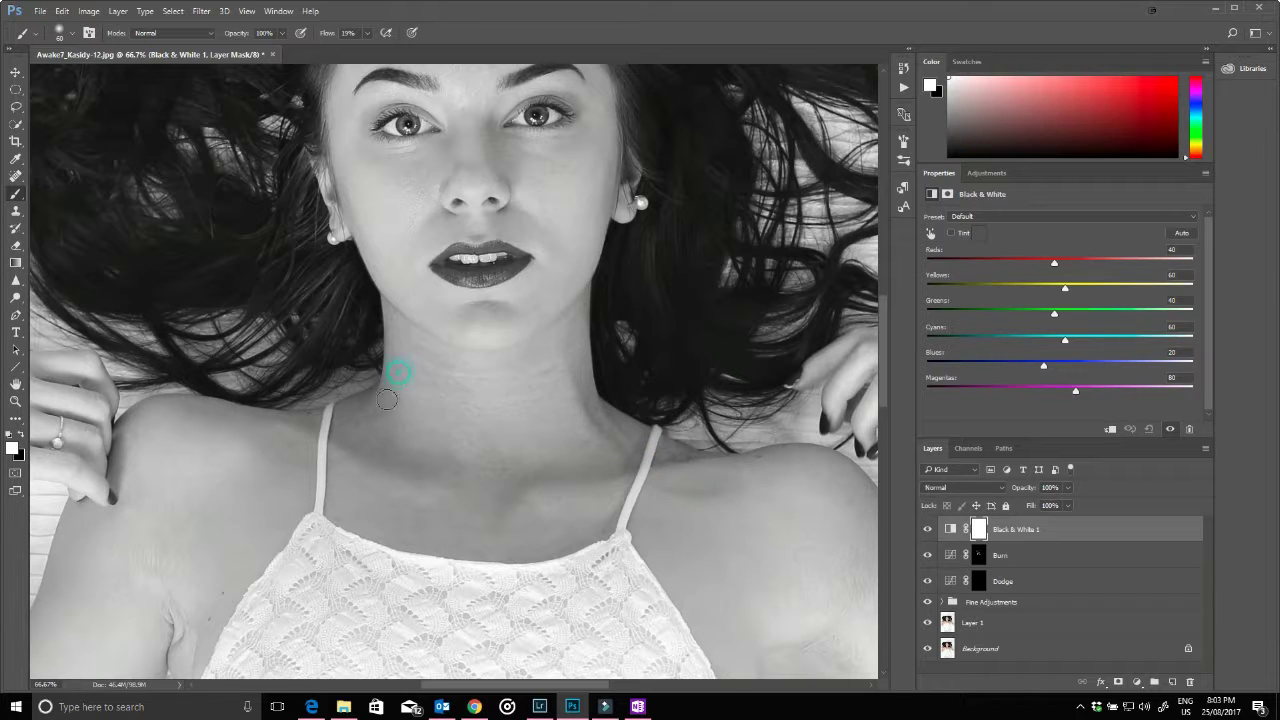
pyautogui.click(305, 440)
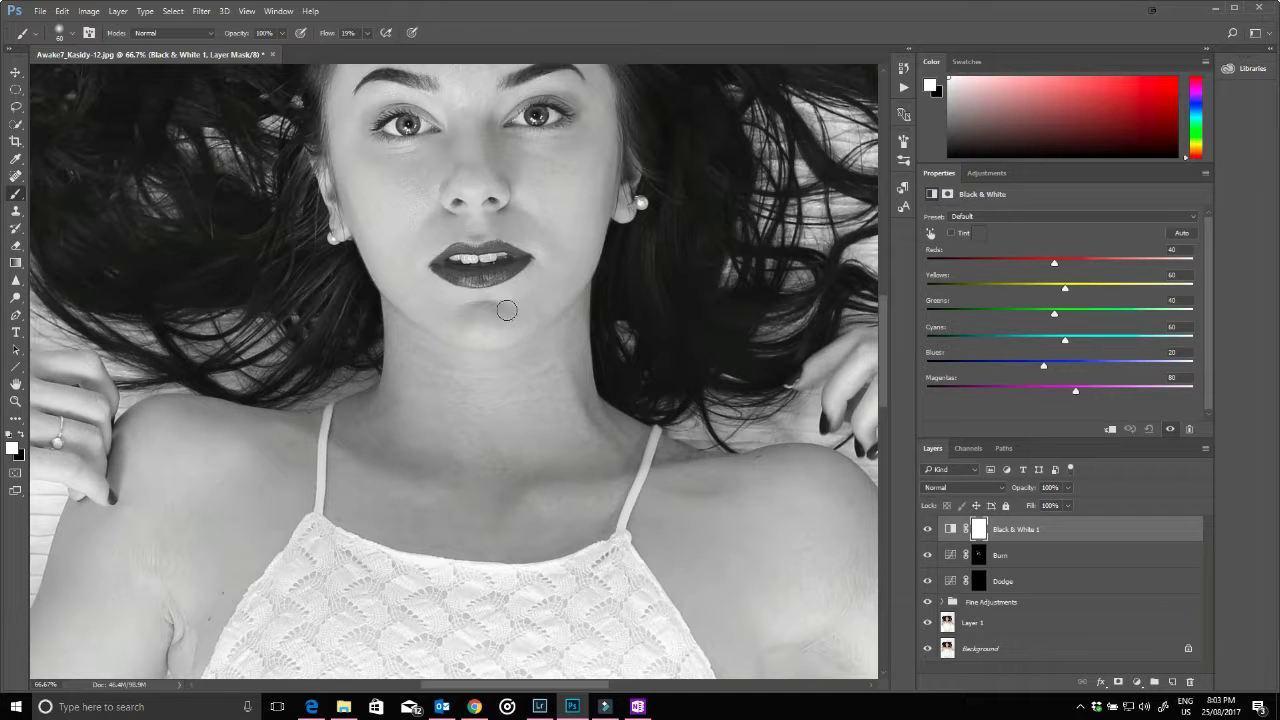
pyautogui.moveTo(527, 309); pyautogui.dragTo(497, 447)
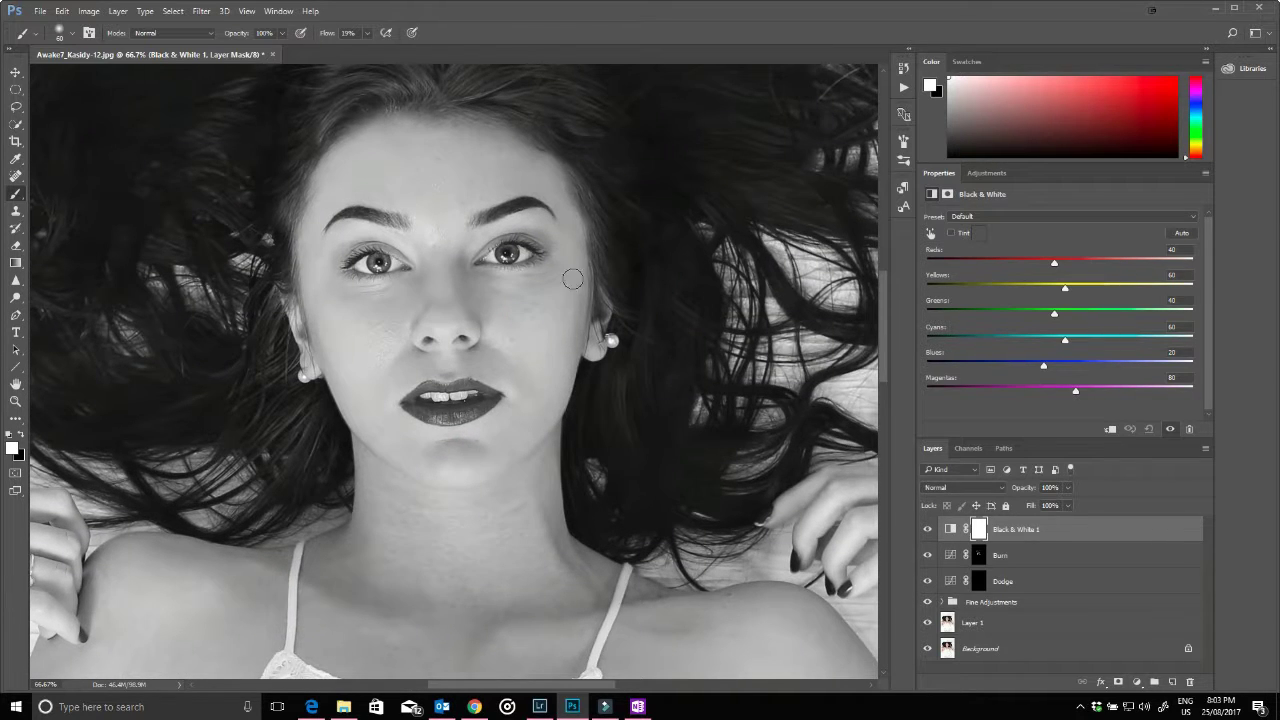
pyautogui.click(539, 143)
# Paint white on the Burn mask to darken the hairline and the shadows along the collarbones and shoulders.
pyautogui.click(979, 556)
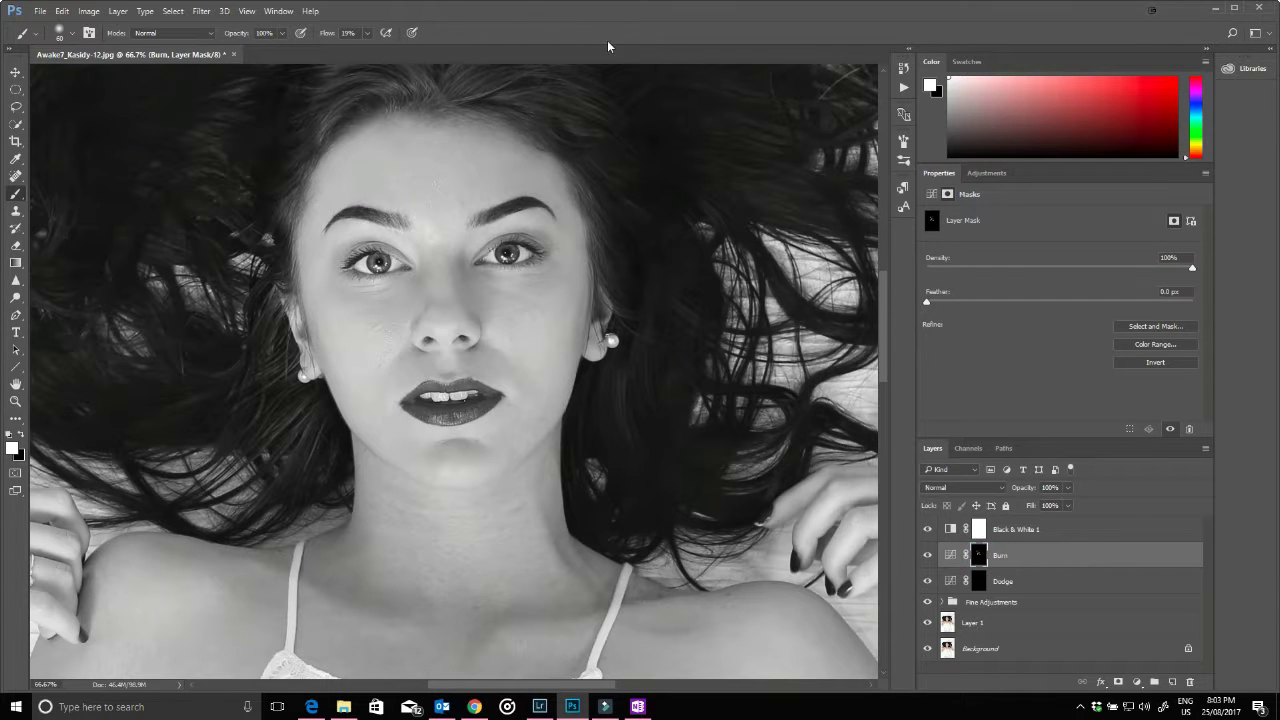
pyautogui.click(418, 122)
pyautogui.scroll(-3, 511, 511)
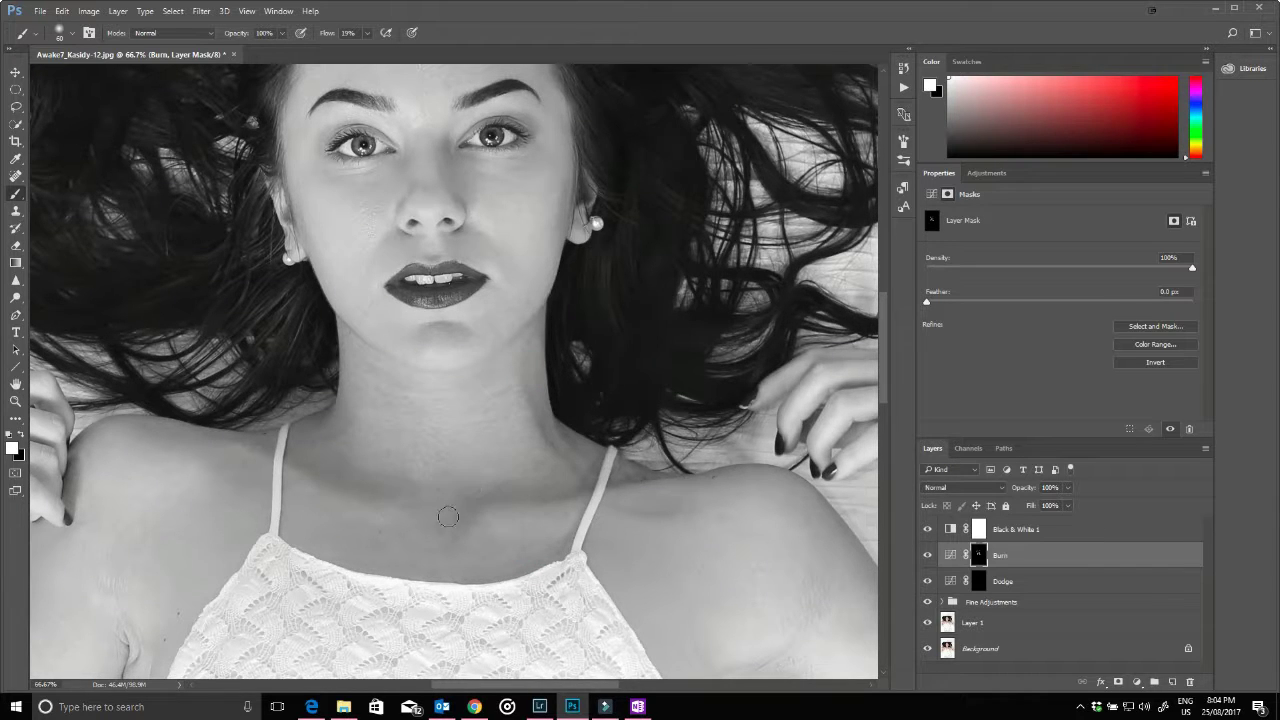
pyautogui.moveTo(614, 511); pyautogui.dragTo(837, 508)
pyautogui.moveTo(302, 432)
pyautogui.mouseDown()
pyautogui.moveTo(237, 433)
pyautogui.moveTo(333, 453)
pyautogui.moveTo(287, 451)
pyautogui.moveTo(367, 490)
pyautogui.moveTo(271, 443)
pyautogui.mouseUp()
pyautogui.moveTo(286, 486); pyautogui.dragTo(109, 443)
# Burn the shadows under the jaw, beside the nose and in the creases of both eyelids.
pyautogui.moveTo(439, 419); pyautogui.dragTo(340, 352)
pyautogui.moveTo(463, 240)
pyautogui.mouseDown()
pyautogui.moveTo(446, 240)
pyautogui.moveTo(466, 199)
pyautogui.mouseUp()
pyautogui.moveTo(392, 135)
pyautogui.mouseDown()
pyautogui.moveTo(392, 213)
pyautogui.moveTo(319, 339)
pyautogui.mouseUp()
pyautogui.moveTo(343, 235); pyautogui.dragTo(302, 253)
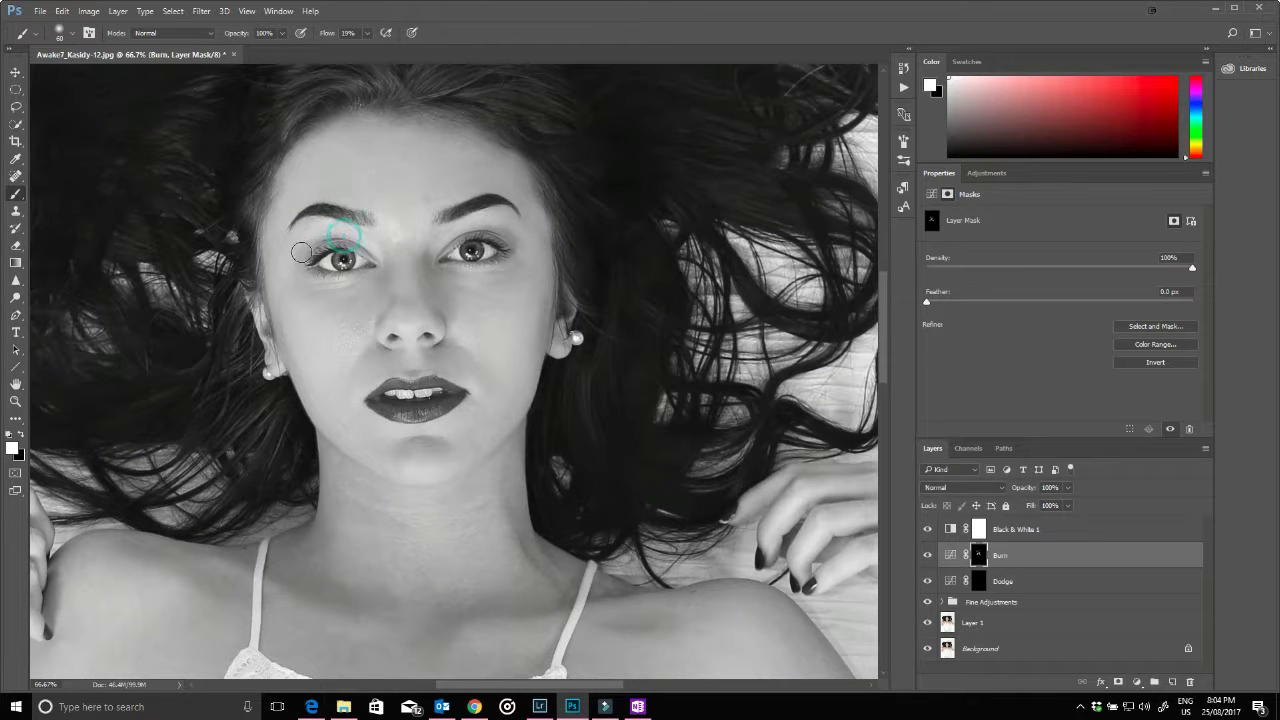
pyautogui.moveTo(470, 232); pyautogui.dragTo(449, 234)
# Compare the portrait with and without the Burn layer.
pyautogui.click(927, 556)
pyautogui.click(927, 556)
pyautogui.click(927, 556)
pyautogui.click(927, 556)
# Paint white on the Dodge mask to brighten the bridge of the nose, the cheek and the area above the upper lip.
pyautogui.click(980, 588)
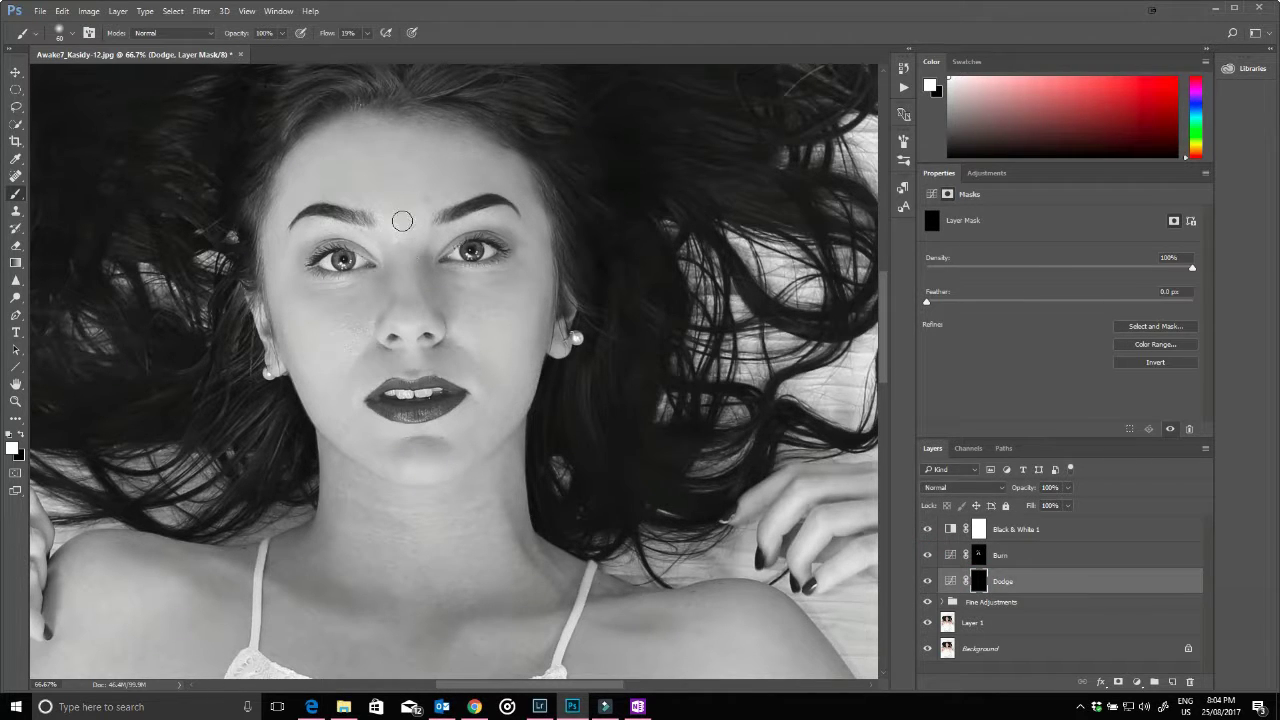
pyautogui.moveTo(397, 211)
pyautogui.mouseDown()
pyautogui.moveTo(388, 317)
pyautogui.moveTo(407, 195)
pyautogui.moveTo(407, 265)
pyautogui.mouseUp()
pyautogui.moveTo(403, 217); pyautogui.dragTo(404, 287)
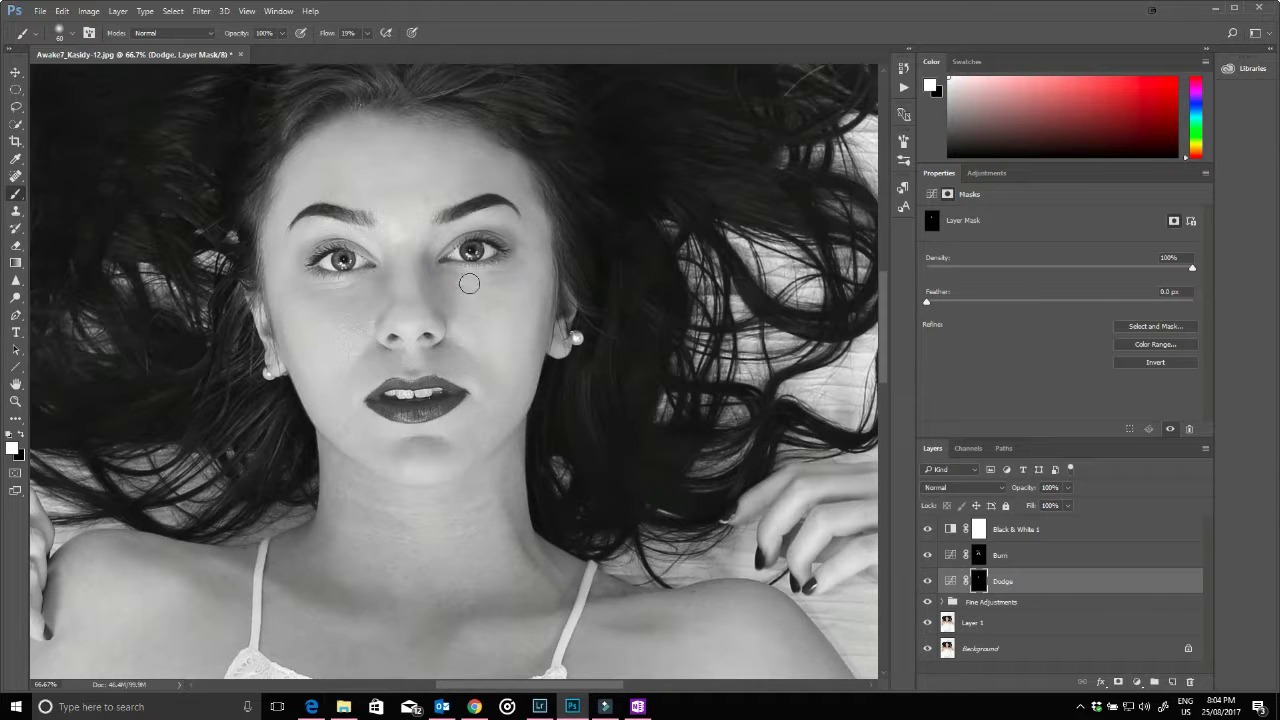
pyautogui.moveTo(279, 289)
pyautogui.mouseDown()
pyautogui.moveTo(368, 301)
pyautogui.moveTo(301, 293)
pyautogui.moveTo(349, 288)
pyautogui.moveTo(292, 295)
pyautogui.moveTo(358, 300)
pyautogui.moveTo(319, 349)
pyautogui.moveTo(351, 313)
pyautogui.moveTo(321, 379)
pyautogui.moveTo(298, 291)
pyautogui.moveTo(314, 341)
pyautogui.mouseUp()
pyautogui.moveTo(386, 362); pyautogui.dragTo(408, 371)
# Reduce the brush to 15 px and dodge fine highlights around the edges of the lips.
pyautogui.scroll(5, 408, 371)
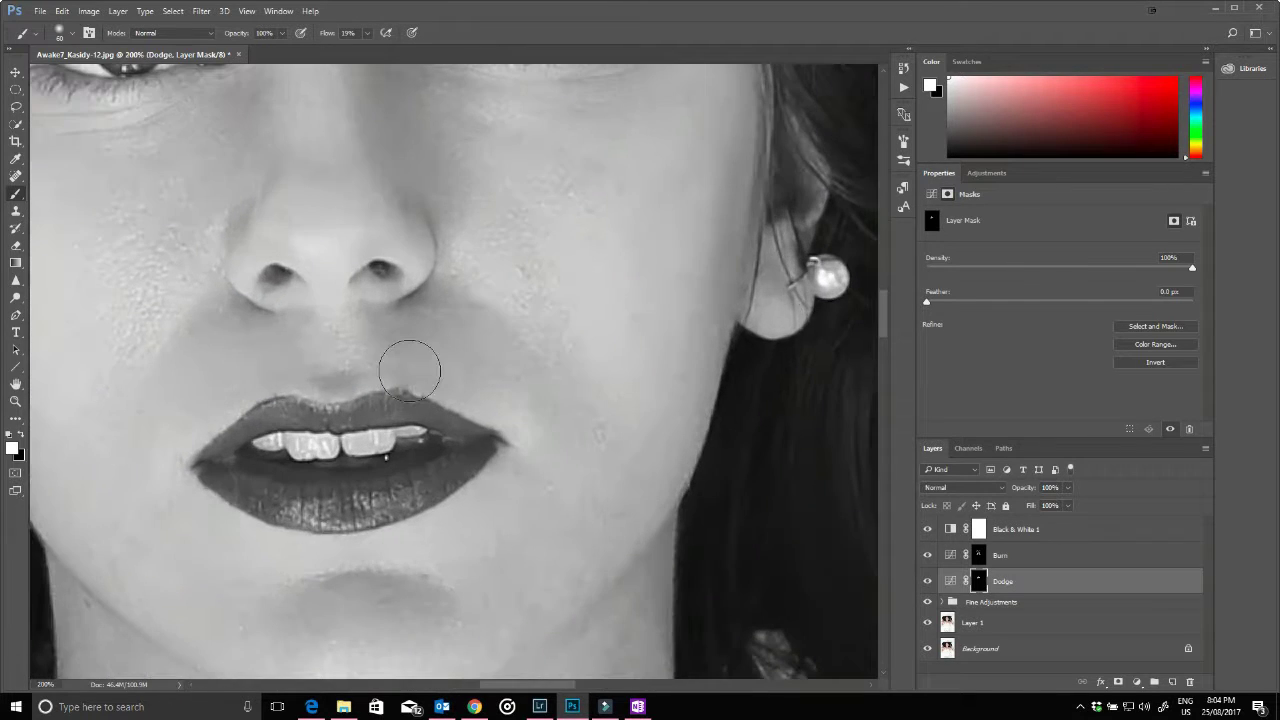
pyautogui.moveTo(410, 366); pyautogui.dragTo(500, 347)
pyautogui.press('[')
pyautogui.press('[')
pyautogui.press('[')
pyautogui.press('[')
pyautogui.press('[')
pyautogui.press('[')
pyautogui.moveTo(444, 366)
pyautogui.mouseDown()
pyautogui.moveTo(455, 369)
pyautogui.moveTo(479, 358)
pyautogui.moveTo(368, 364)
pyautogui.moveTo(387, 367)
pyautogui.moveTo(385, 399)
pyautogui.mouseUp()
pyautogui.moveTo(472, 485); pyautogui.dragTo(465, 482)
pyautogui.moveTo(490, 382); pyautogui.dragTo(482, 379)
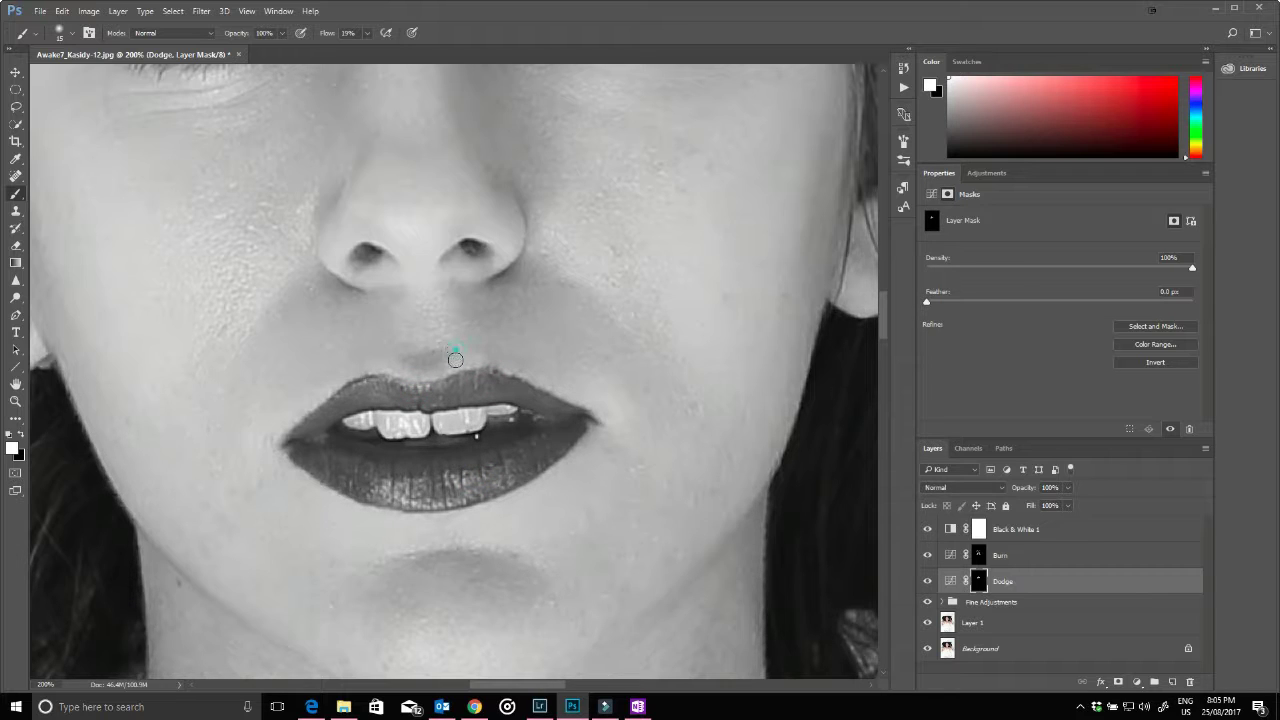
# Enlarge the brush to 45 px and dodge the highlights on the nose, forehead, under-eye area and lower face.
pyautogui.press(']')
pyautogui.press(']')
pyautogui.press(']')
pyautogui.hotkey('ctrl', '-')
pyautogui.hotkey('ctrl', '-')
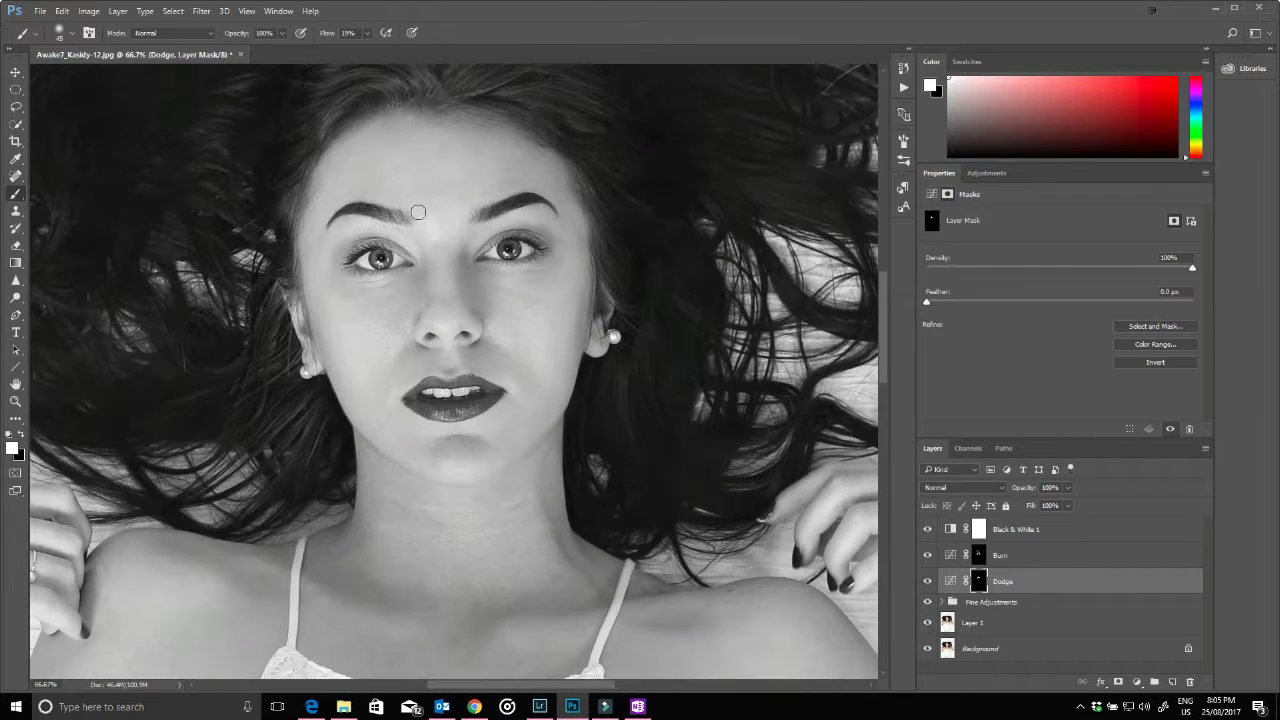
pyautogui.click(440, 240)
pyautogui.click(453, 325)
pyautogui.click(440, 310)
pyautogui.click(432, 155)
pyautogui.click(476, 270)
pyautogui.click(418, 458)
# Dodge the highlights on the upper chest, shoulders, hands and fingers with an 80 px brush.
pyautogui.moveTo(473, 431); pyautogui.dragTo(491, 256)
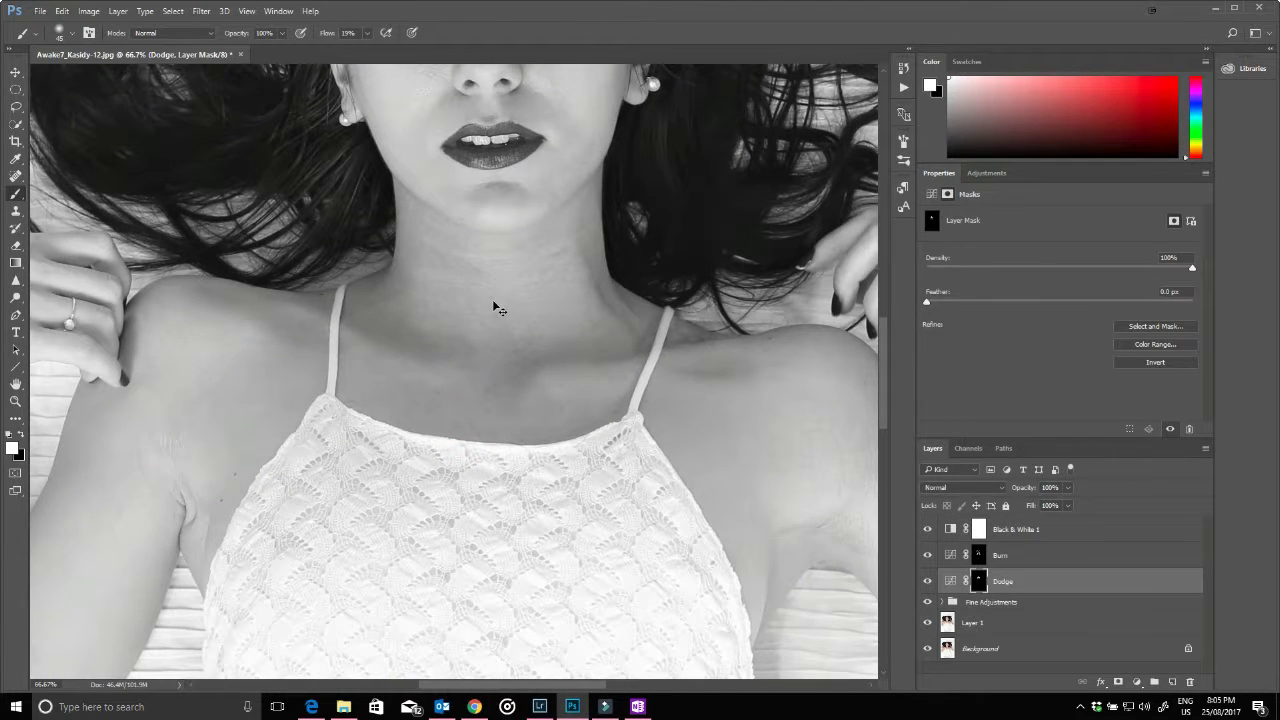
pyautogui.hotkey('ctrl', '-')
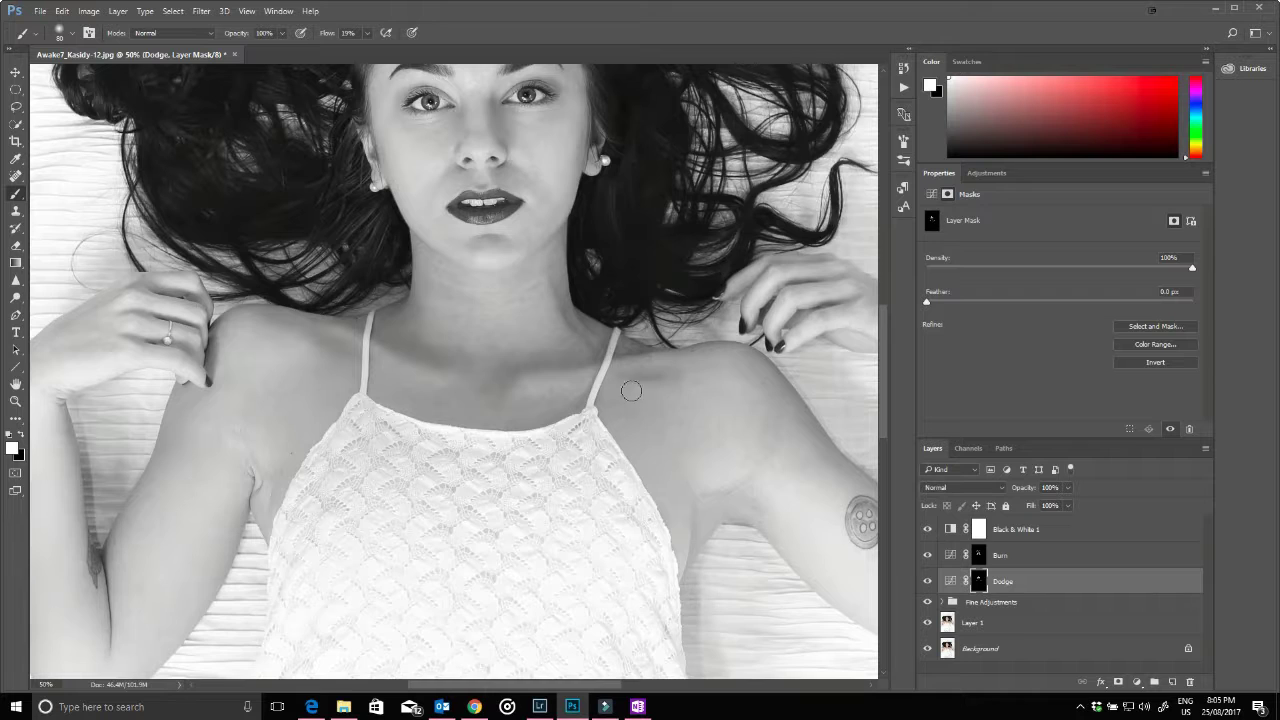
pyautogui.moveTo(525, 389); pyautogui.dragTo(497, 508)
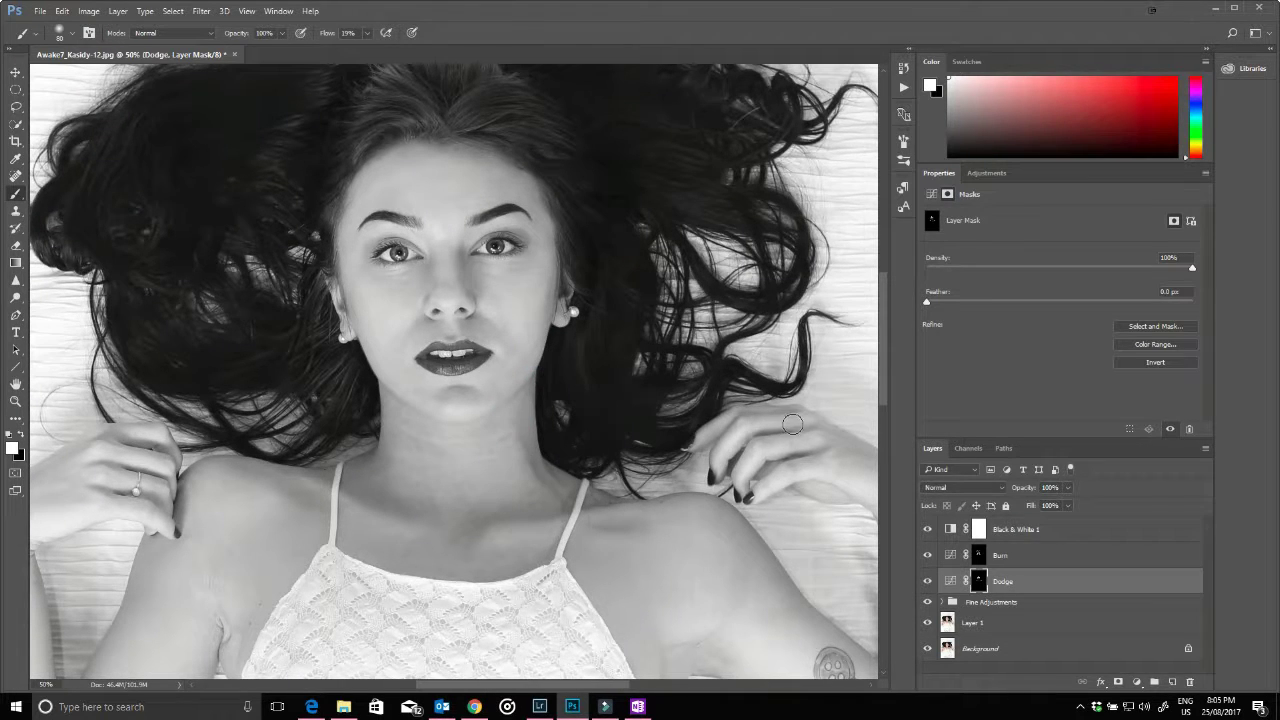
pyautogui.moveTo(809, 442)
pyautogui.mouseDown()
pyautogui.moveTo(733, 485)
pyautogui.moveTo(811, 465)
pyautogui.moveTo(748, 495)
pyautogui.mouseUp()
pyautogui.moveTo(764, 413); pyautogui.dragTo(710, 422)
pyautogui.moveTo(107, 488); pyautogui.dragTo(147, 499)
pyautogui.moveTo(97, 462)
pyautogui.mouseDown()
pyautogui.moveTo(173, 471)
pyautogui.moveTo(101, 444)
pyautogui.moveTo(165, 438)
pyautogui.mouseUp()
pyautogui.moveTo(91, 485); pyautogui.dragTo(69, 513)
# Paint over the hair around the face and the raised hand to bring out their highlights.
pyautogui.hotkey('ctrl', '-')
pyautogui.click(463, 205)
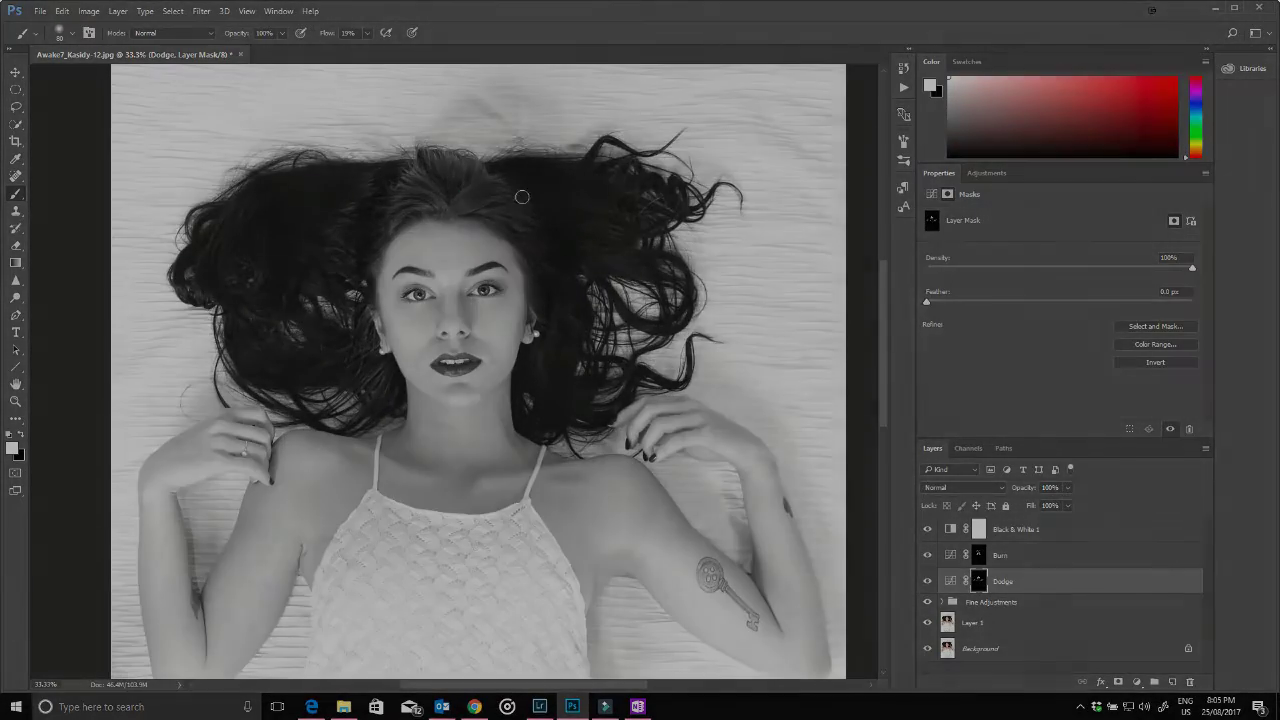
pyautogui.click(531, 249)
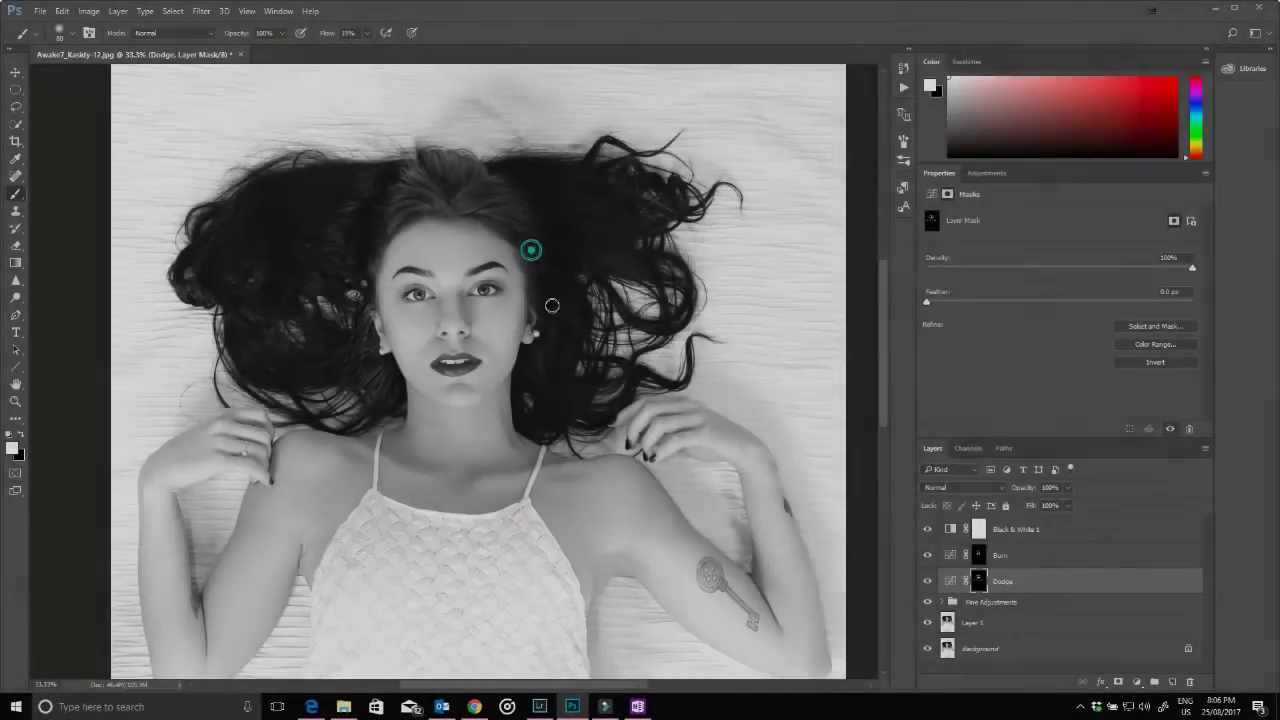
pyautogui.hotkey('alt', ']')
pyautogui.click(663, 448)
pyautogui.click(576, 348)
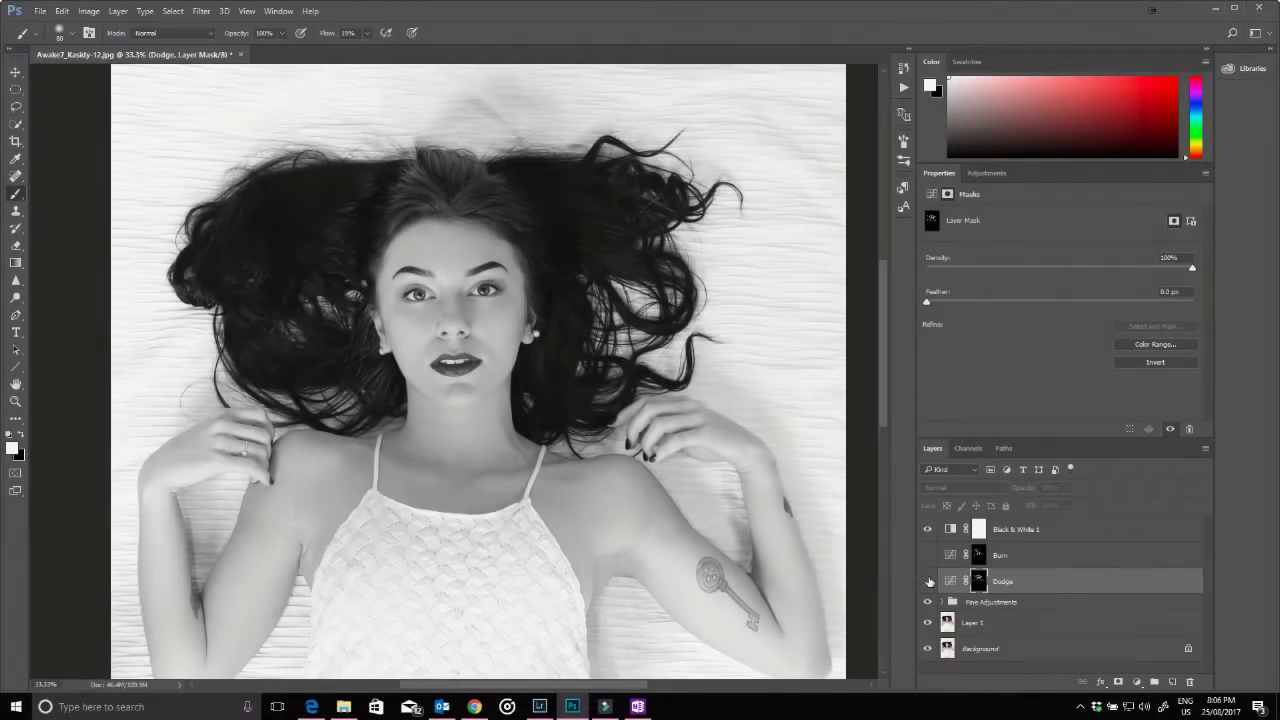
# Turn the Dodge and Burn layers back on and select the Burn layer.
pyautogui.click(928, 580)
pyautogui.click(926, 557)
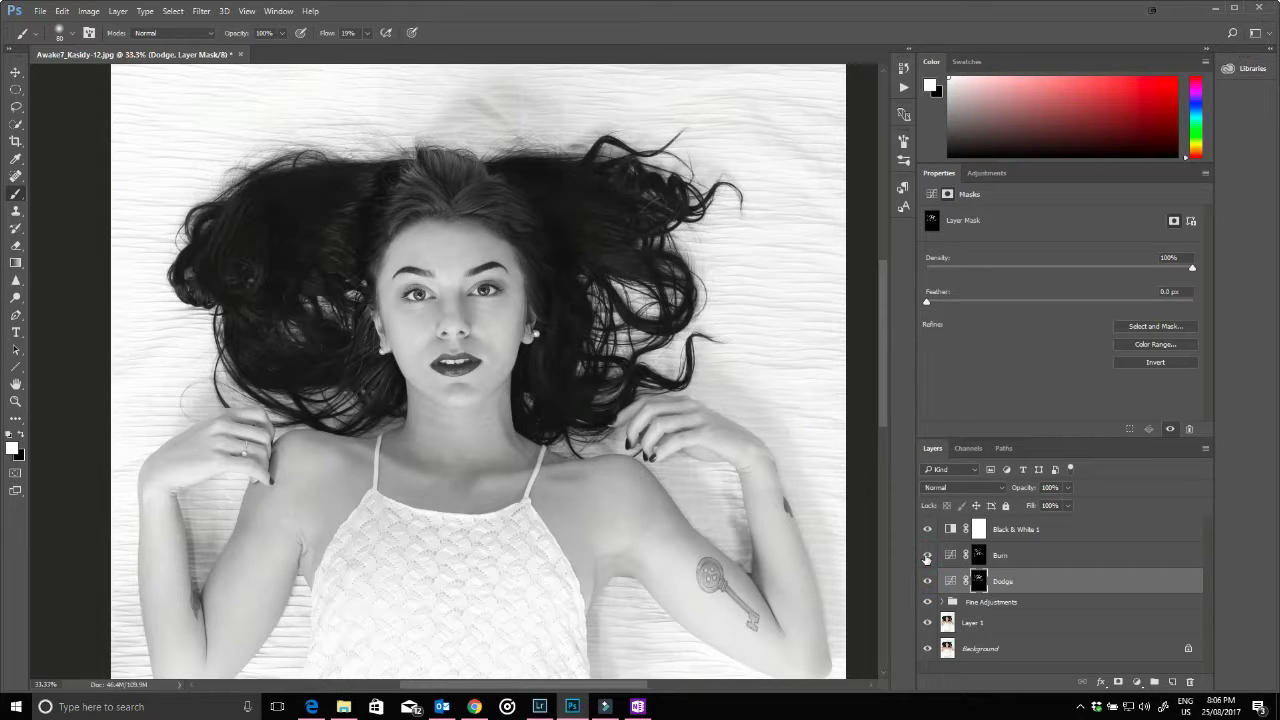
pyautogui.click(1010, 557)
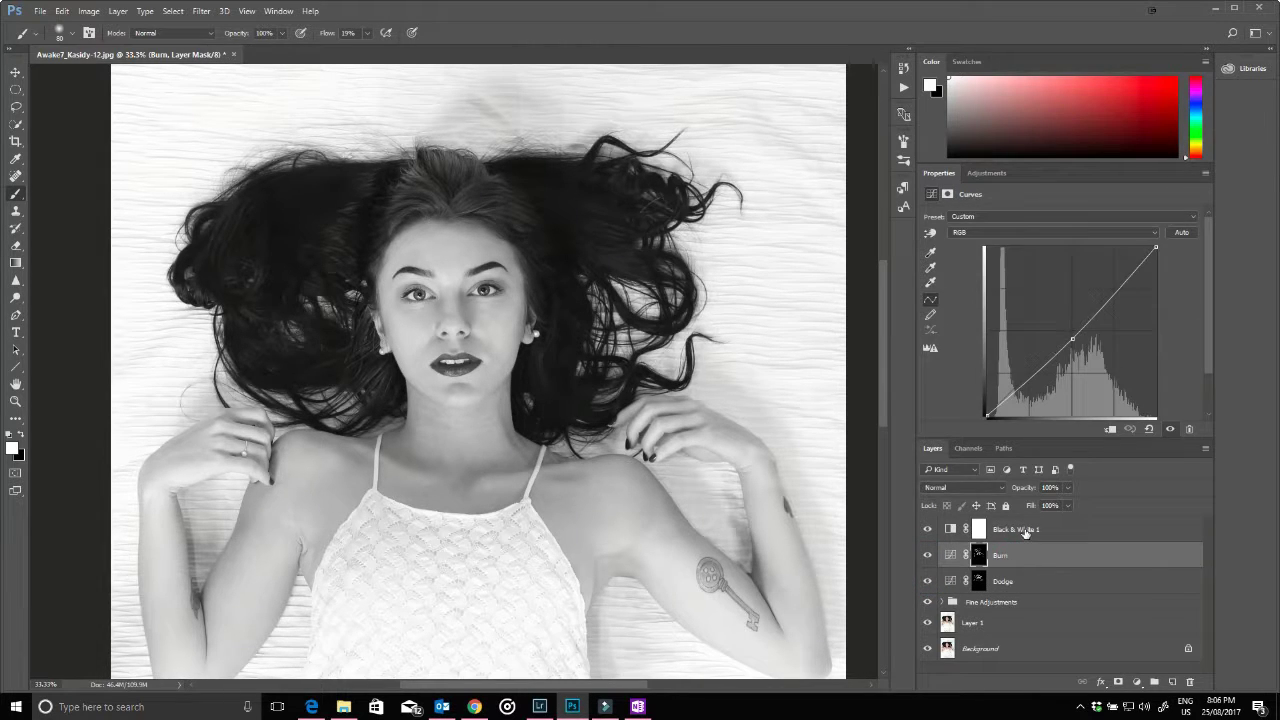
# Group the Black & White 1, Burn and Dodge layers into a group named Global Adjustments.
pyautogui.click(1026, 530)
pyautogui.keyDown('shift'); pyautogui.click(1017, 583); pyautogui.keyUp('shift')
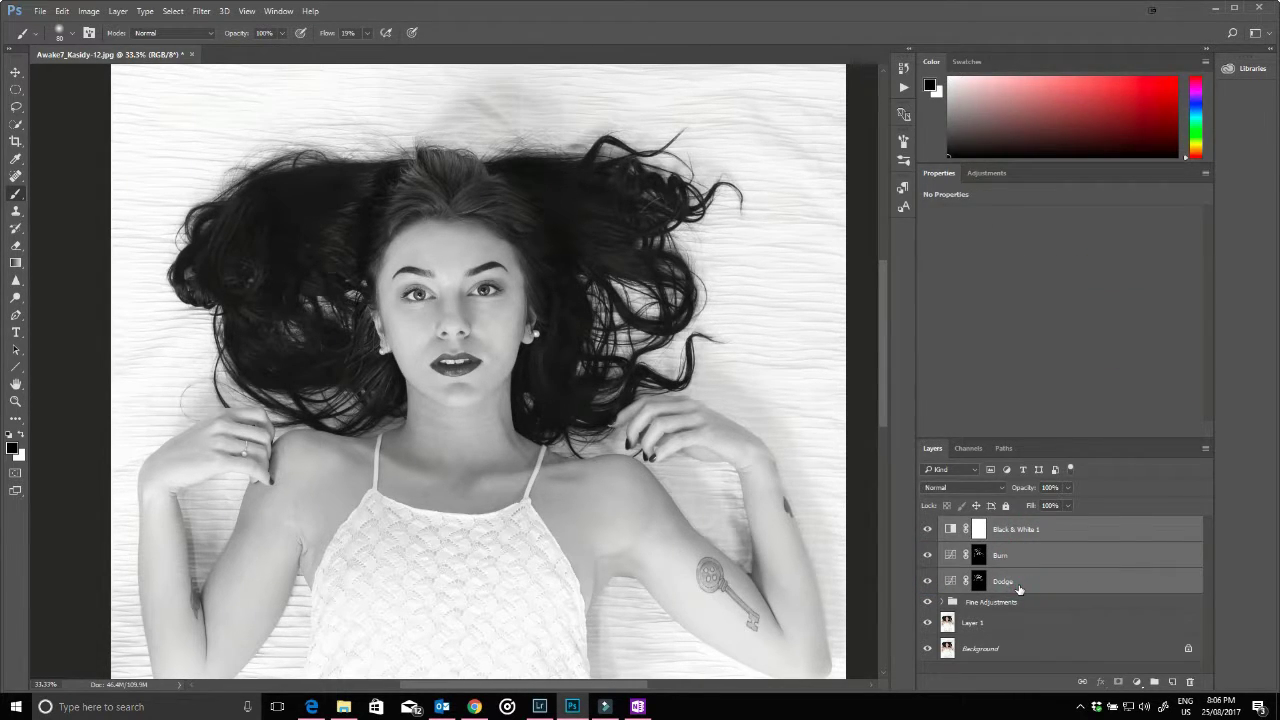
pyautogui.rightClick(1017, 585)
pyautogui.click(1078, 173)
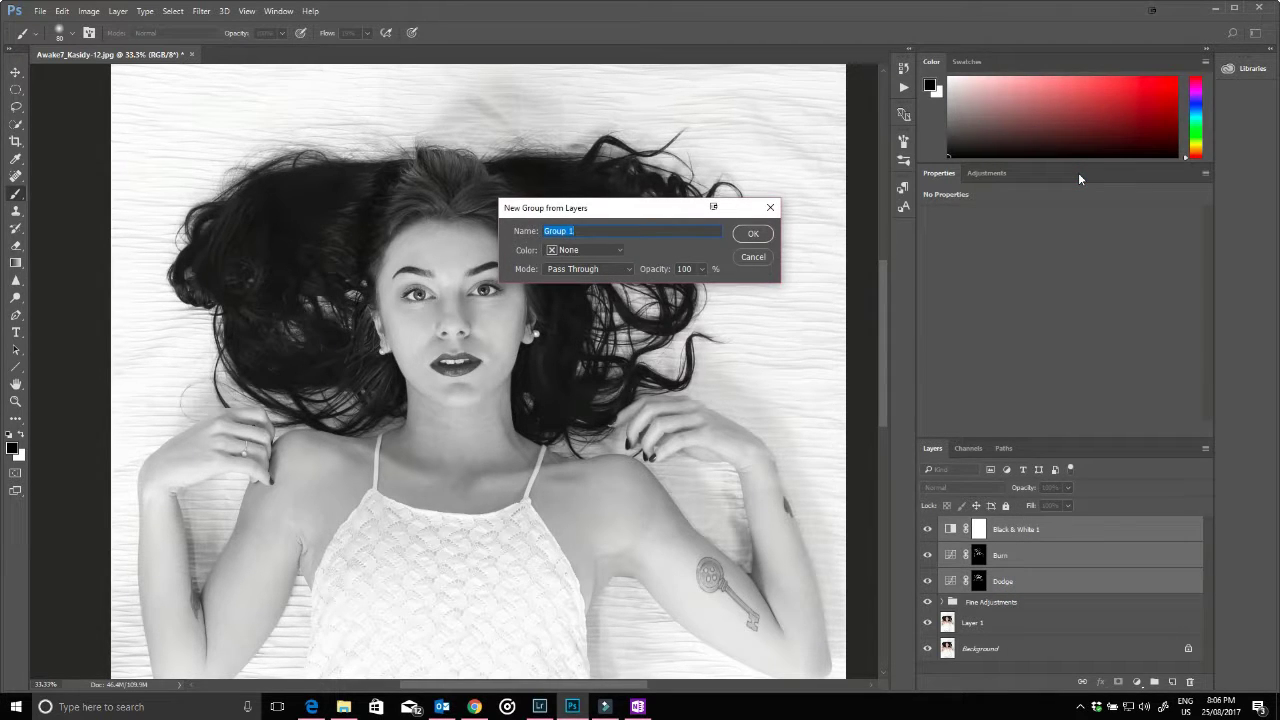
pyautogui.write('Global Adjustments')
pyautogui.press('Return')
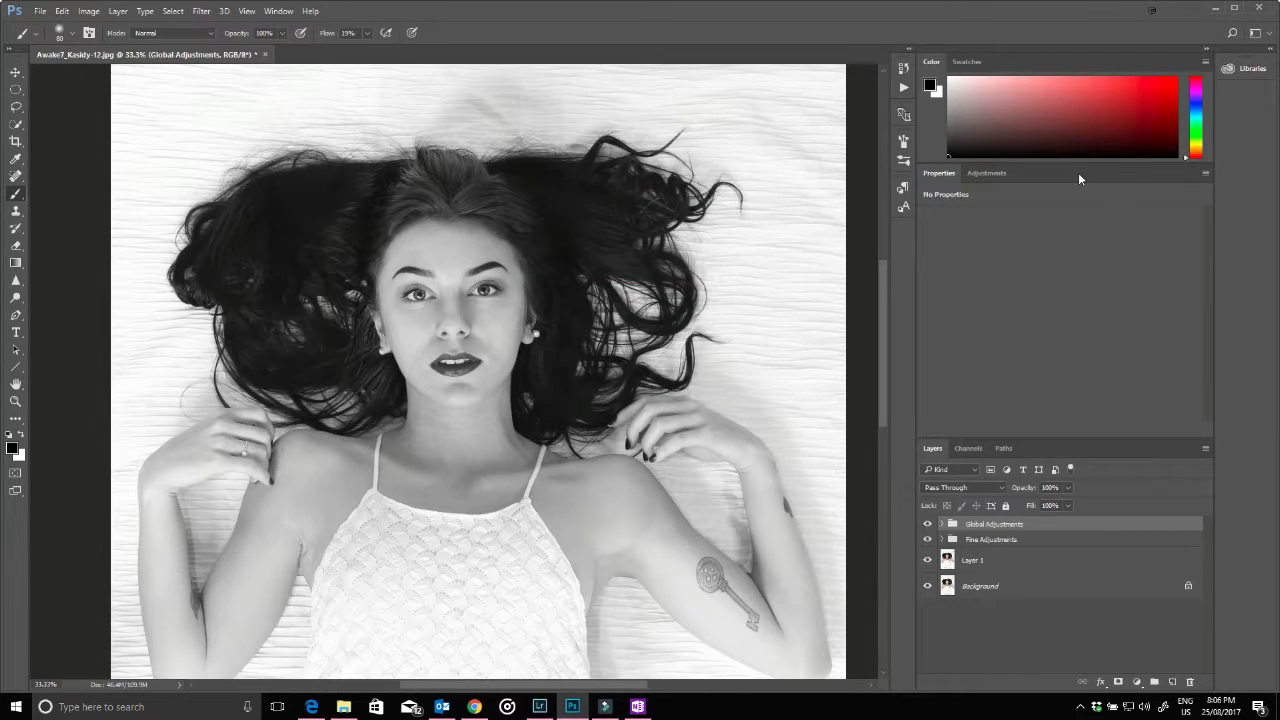
# Hide the Black & White 1 layer inside the Global Adjustments group so the portrait is in colour.
pyautogui.click(927, 523)
pyautogui.click(928, 524)
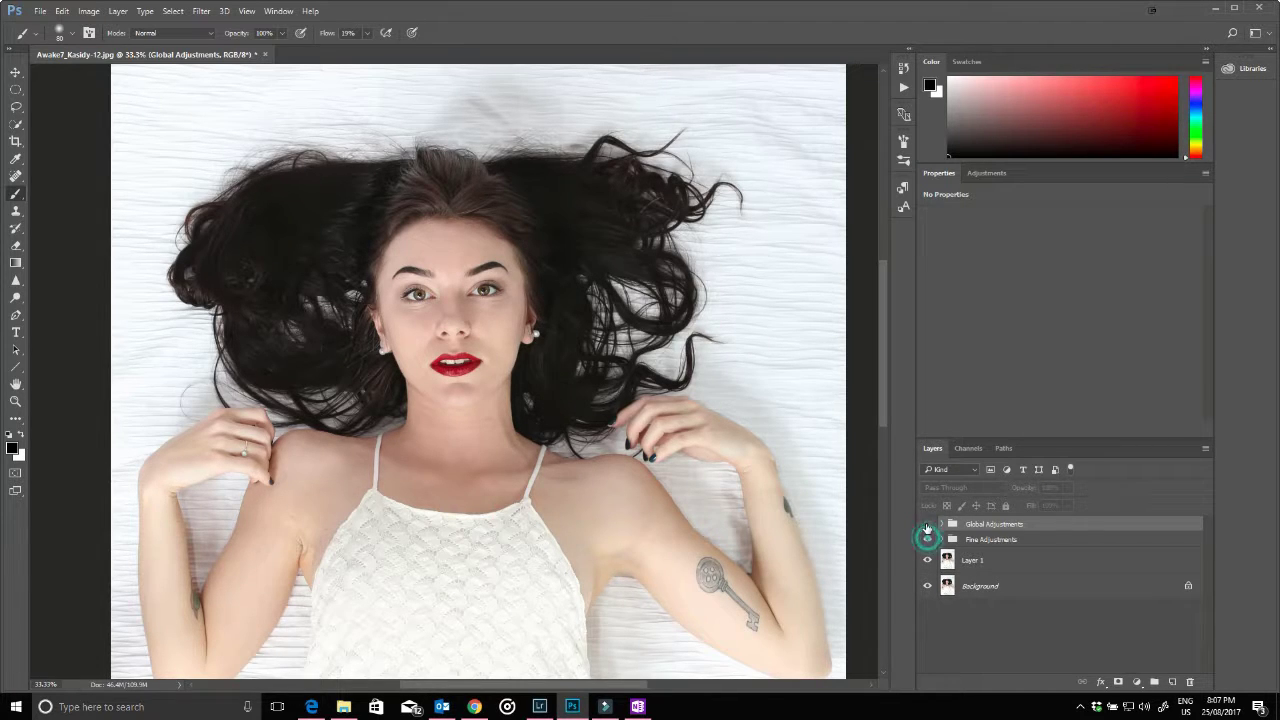
pyautogui.click(940, 523)
pyautogui.click(928, 544)
pyautogui.click(940, 523)
# Compare the portrait before and after by hiding and showing Global Adjustments, Fine Adjustments and Layer 1.
pyautogui.click(927, 523)
pyautogui.click(927, 539)
pyautogui.click(926, 561)
pyautogui.moveTo(928, 563); pyautogui.dragTo(929, 530)
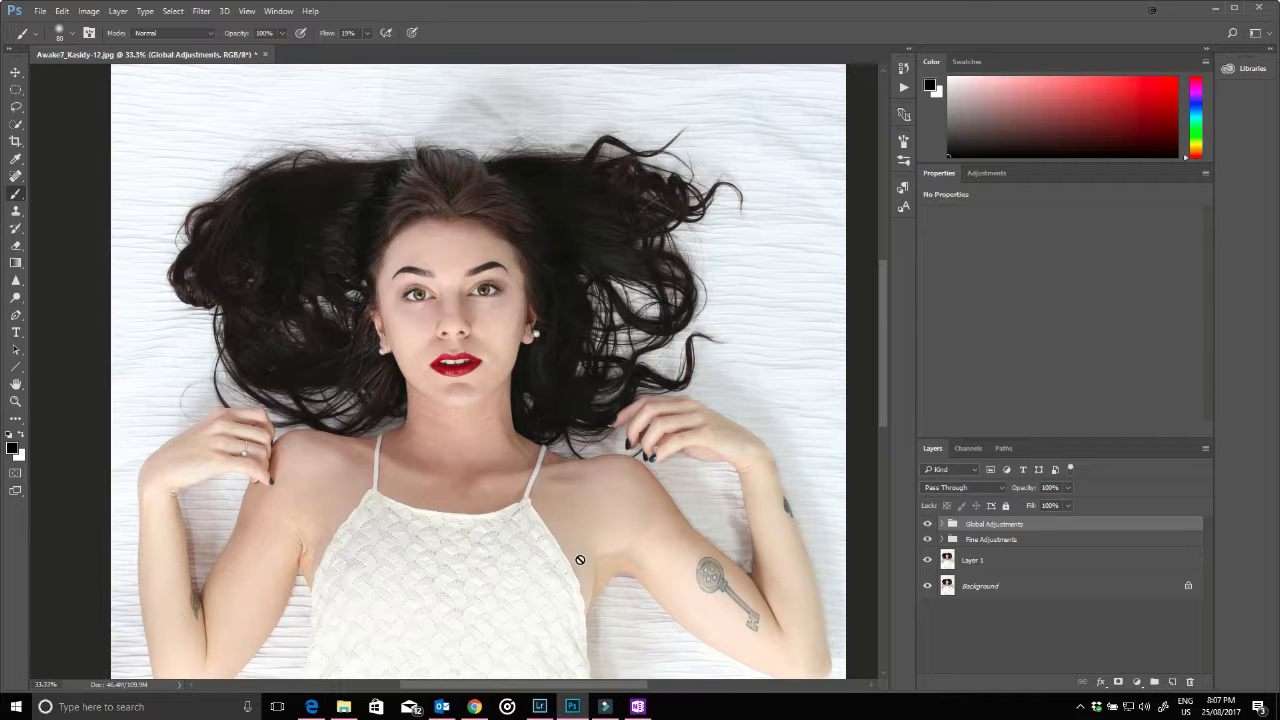
# Outline the centre of the forehead on Layer 1 using the Lasso tool with a 25 px feather.
pyautogui.hotkey('ctrl', '1')
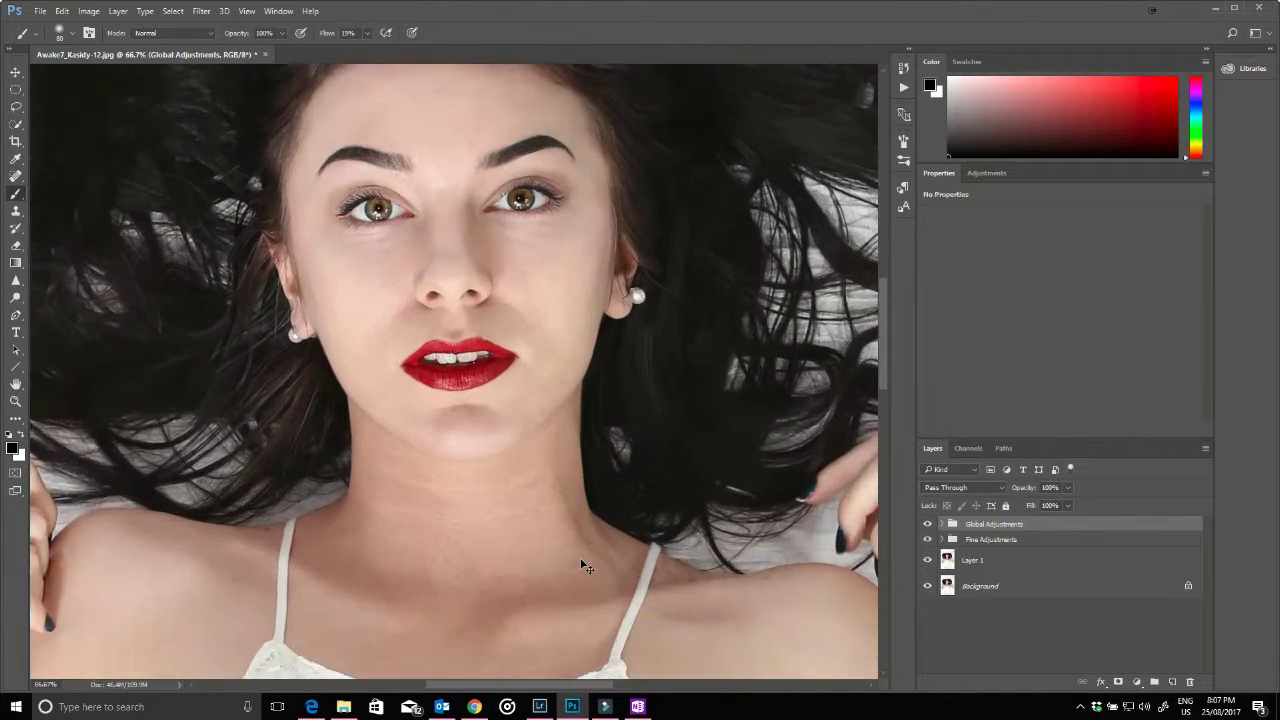
pyautogui.scroll(6, 464, 240)
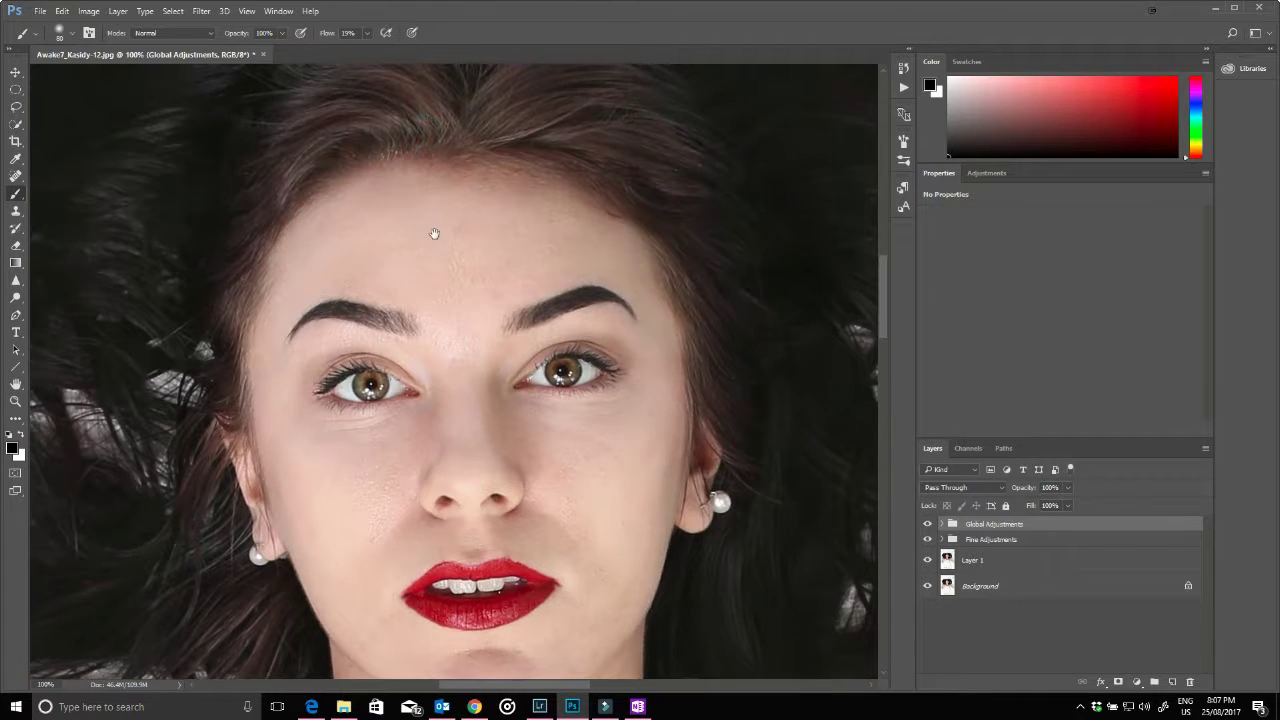
pyautogui.moveTo(434, 233); pyautogui.dragTo(414, 186)
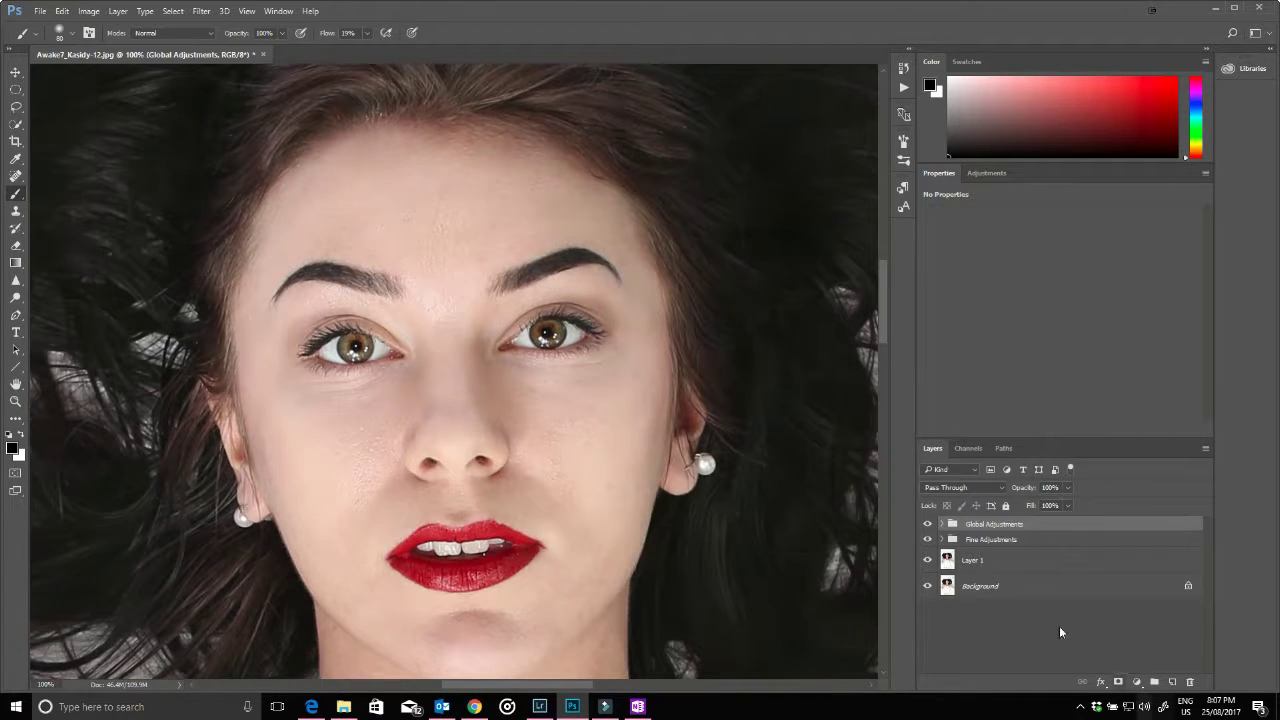
pyautogui.click(1000, 560)
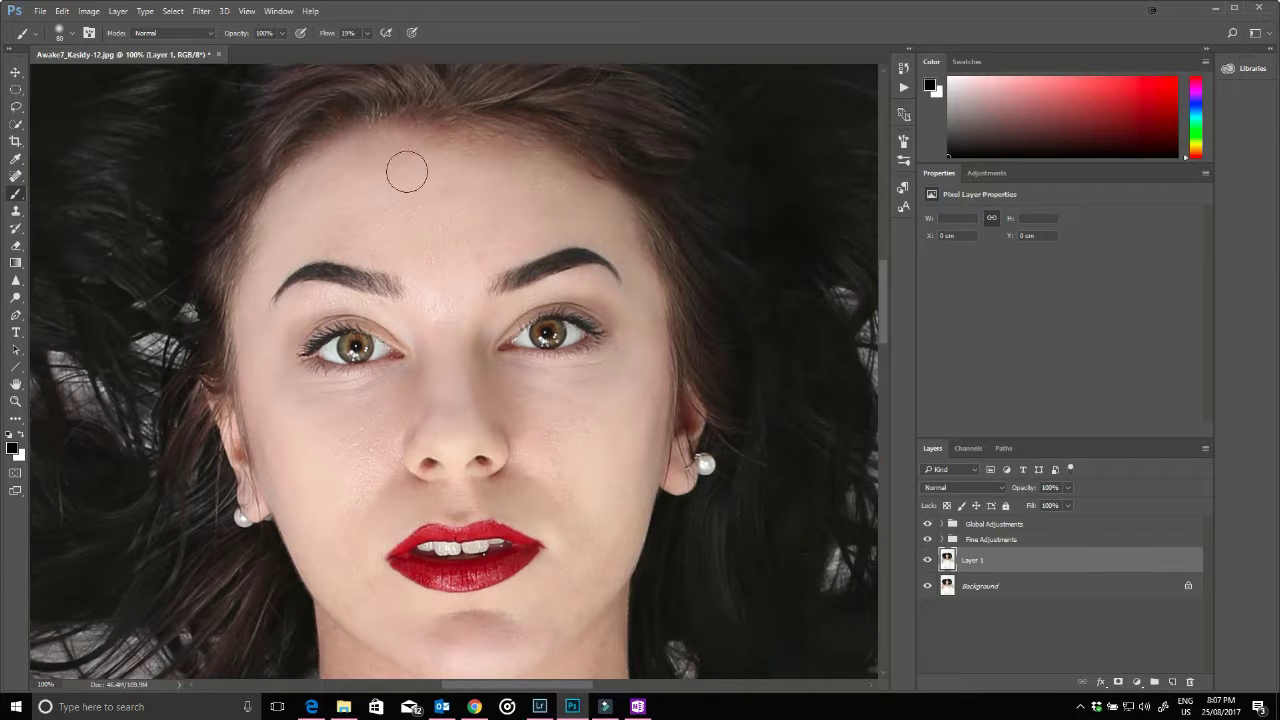
pyautogui.click(16, 108)
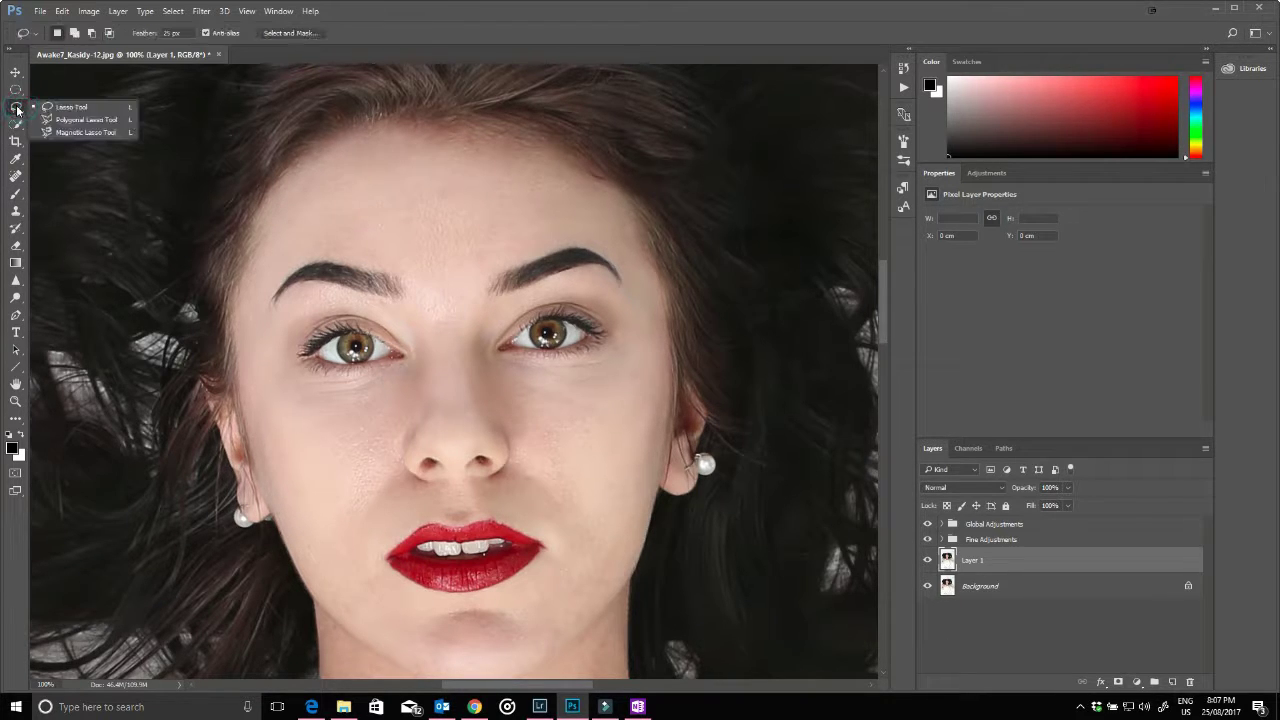
pyautogui.click(70, 107)
pyautogui.moveTo(441, 172)
pyautogui.mouseDown()
pyautogui.moveTo(377, 172)
pyautogui.moveTo(346, 233)
pyautogui.moveTo(363, 265)
pyautogui.moveTo(428, 297)
pyautogui.moveTo(468, 289)
pyautogui.moveTo(535, 238)
pyautogui.moveTo(523, 208)
pyautogui.moveTo(410, 172)
pyautogui.mouseUp()
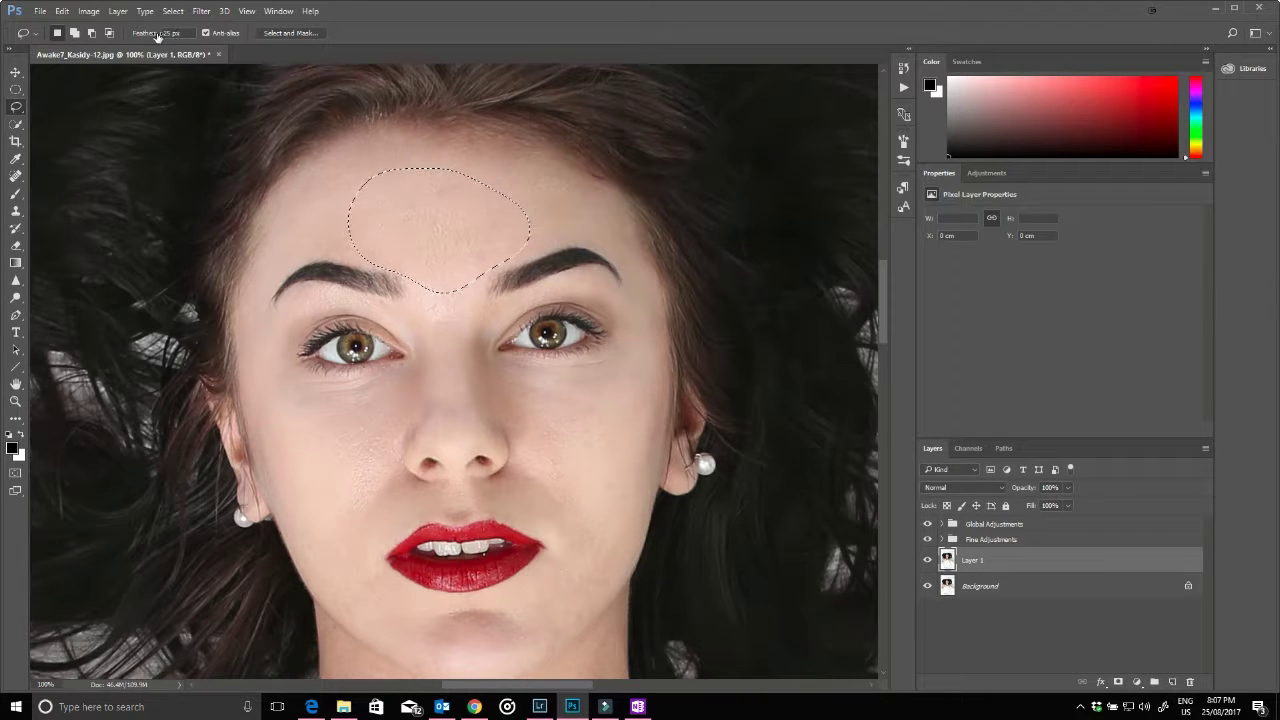
# Soften the selected forehead skin with a low-radius Gaussian Blur, then clear the selection.
pyautogui.click(202, 12)
pyautogui.moveTo(228, 163)
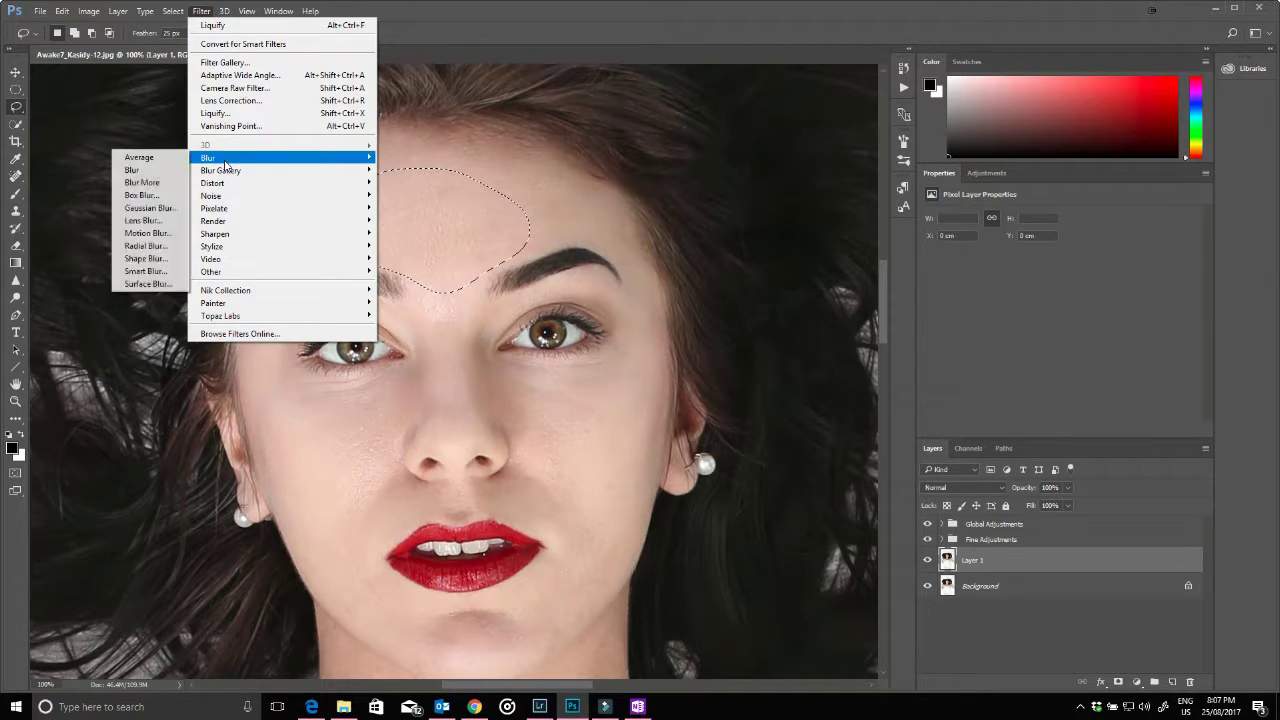
pyautogui.click(150, 208)
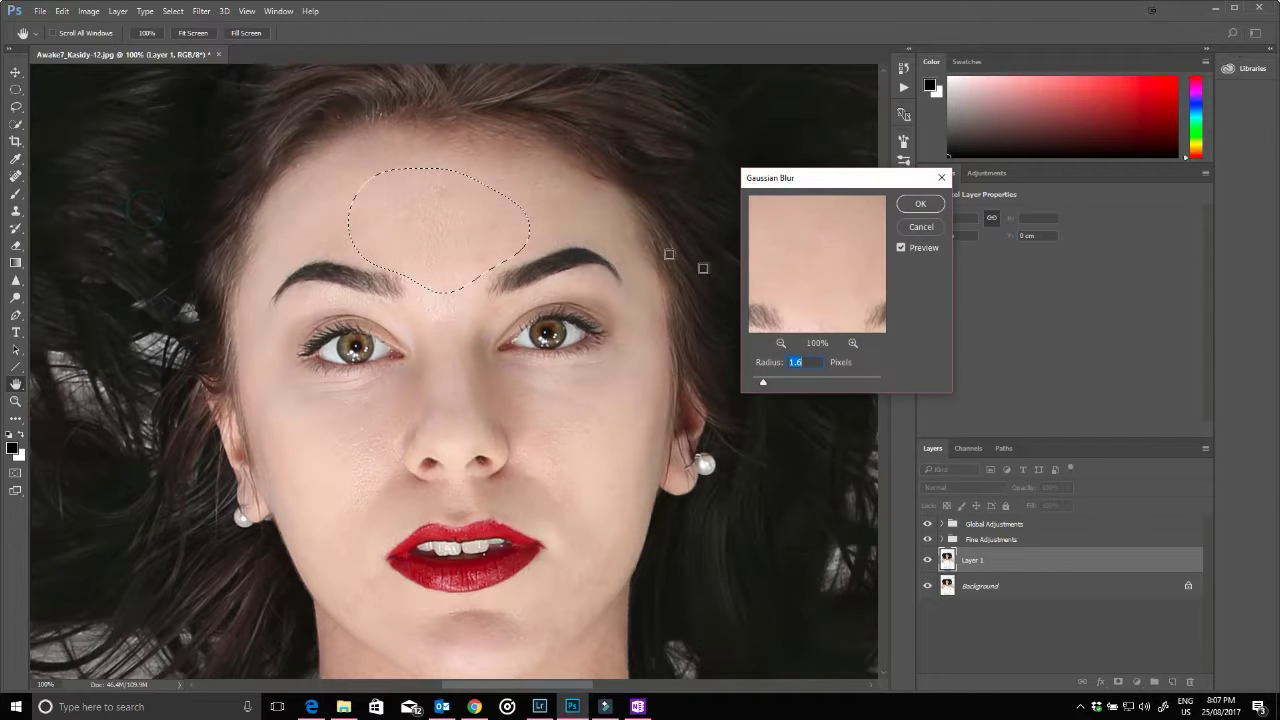
pyautogui.moveTo(764, 388); pyautogui.dragTo(757, 386)
pyautogui.click(918, 205)
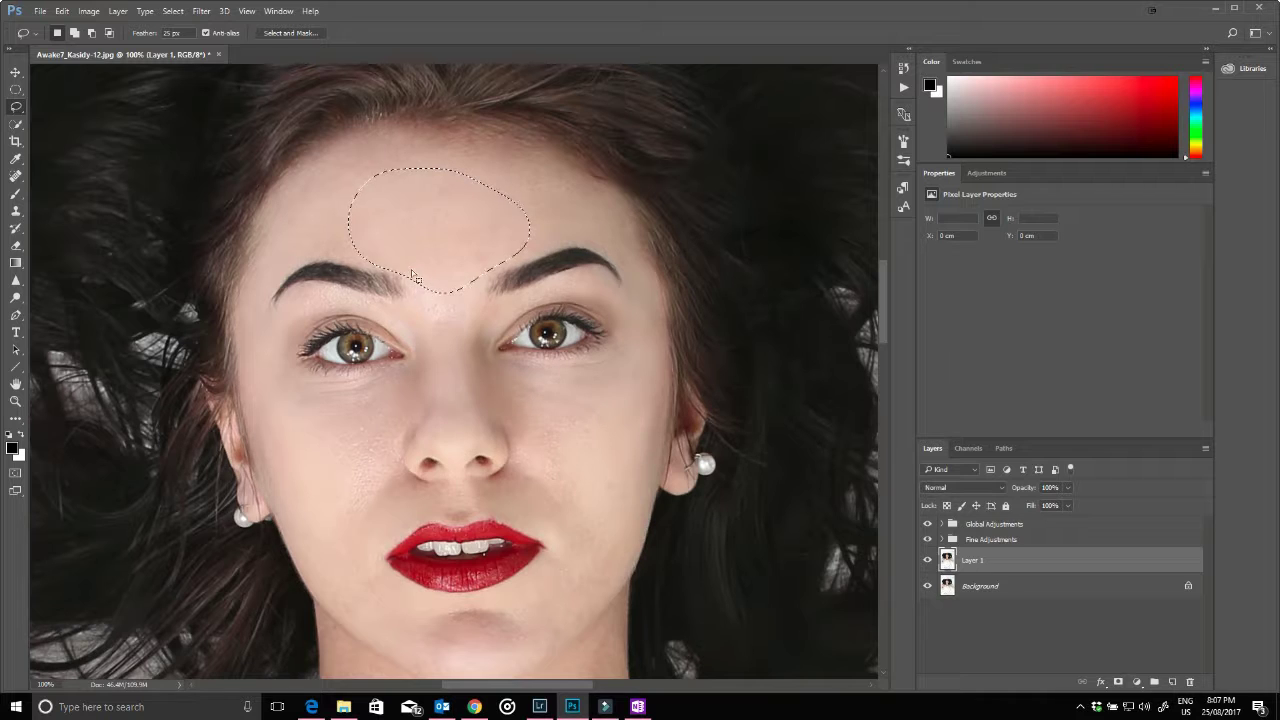
pyautogui.hotkey('ctrl', 'd')
# Lasso the skin on the right and left sides of the forehead in turn, repeating the Gaussian Blur on each.
pyautogui.moveTo(588, 188)
pyautogui.mouseDown()
pyautogui.moveTo(522, 170)
pyautogui.moveTo(517, 203)
pyautogui.moveTo(550, 228)
pyautogui.moveTo(596, 223)
pyautogui.moveTo(590, 192)
pyautogui.mouseUp()
pyautogui.click(201, 11)
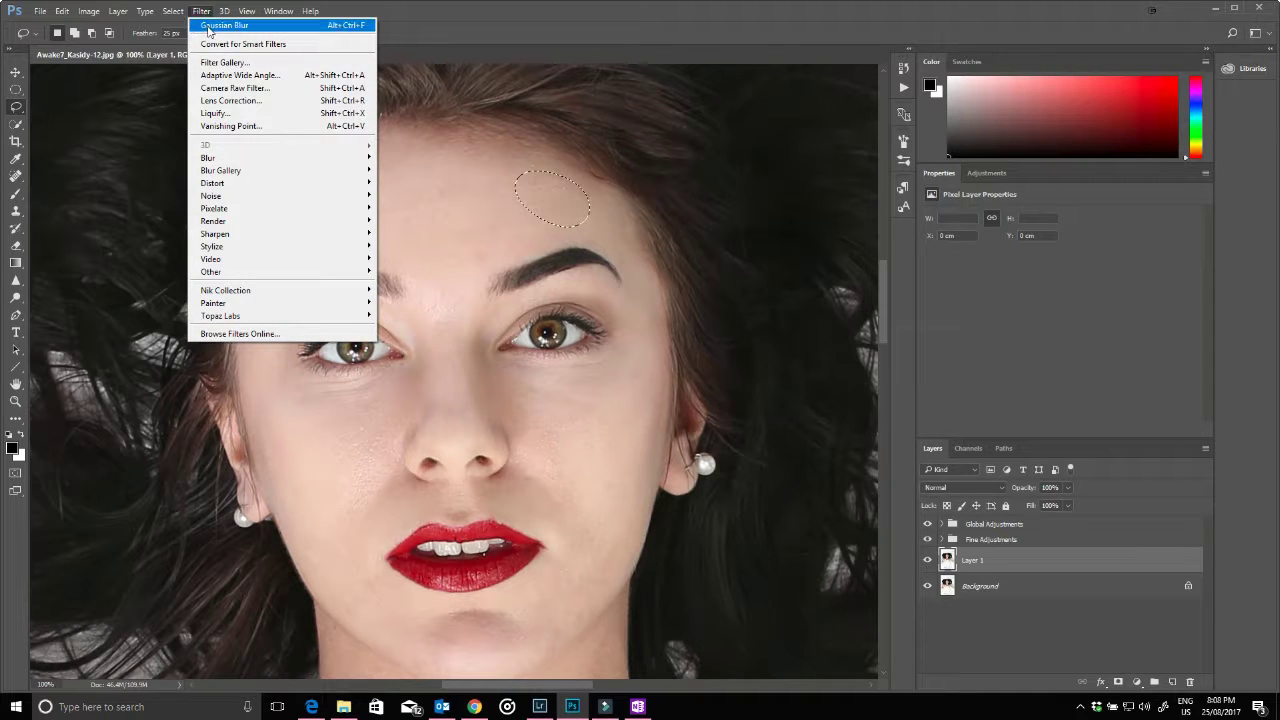
pyautogui.click(208, 25)
pyautogui.moveTo(366, 152)
pyautogui.mouseDown()
pyautogui.moveTo(303, 192)
pyautogui.moveTo(321, 229)
pyautogui.moveTo(379, 186)
pyautogui.moveTo(366, 153)
pyautogui.mouseUp()
pyautogui.click(201, 11)
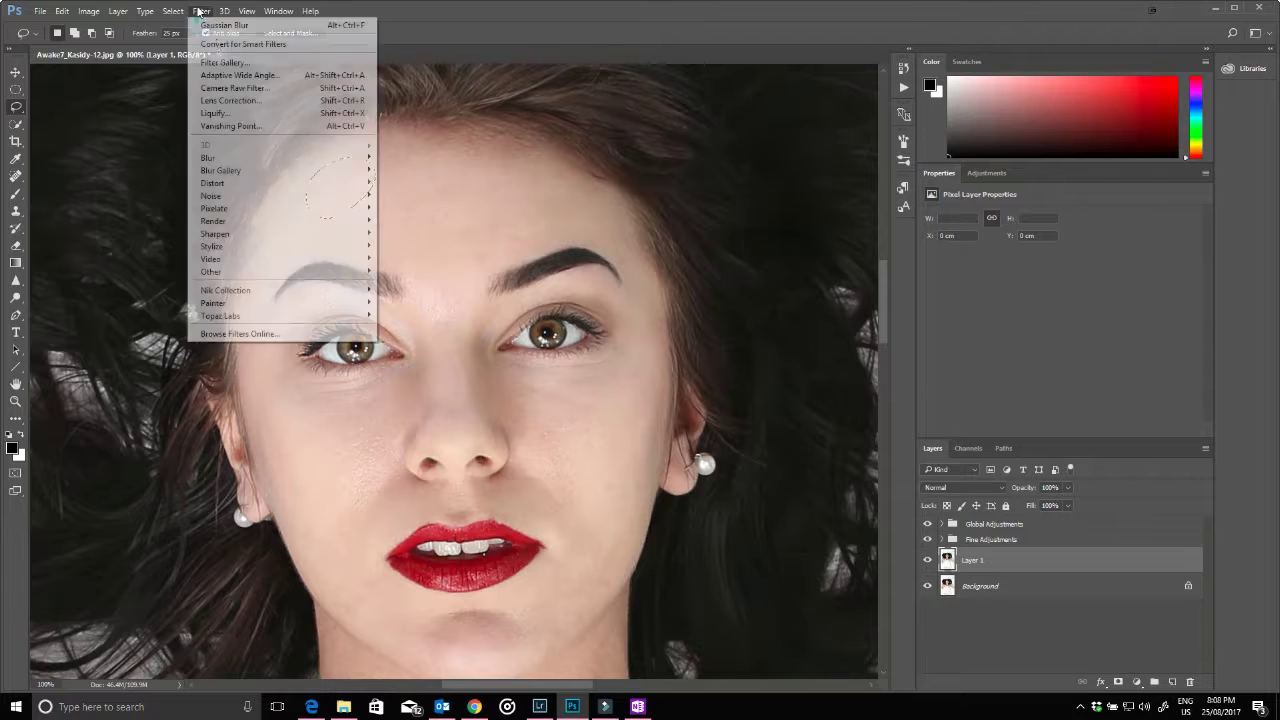
pyautogui.click(215, 25)
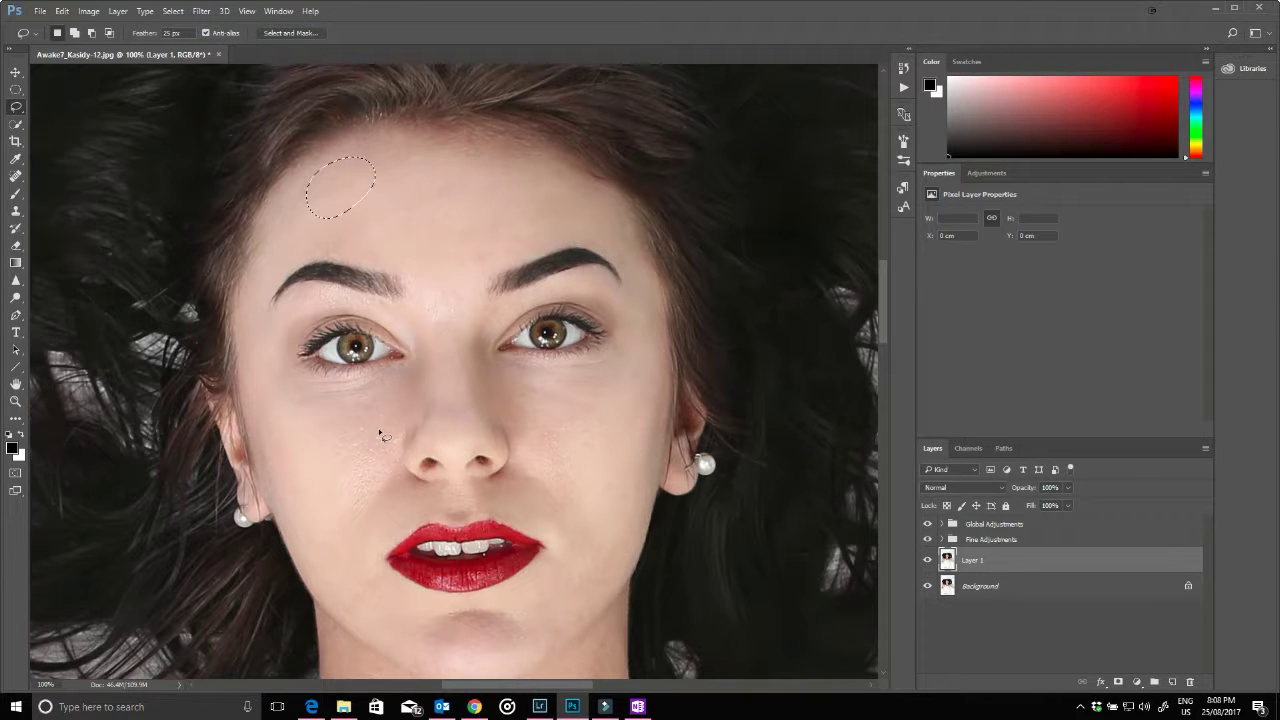
# Lasso the outer and lower areas of the right-hand cheek in turn, repeating the Gaussian Blur on each.
pyautogui.moveTo(627, 376)
pyautogui.mouseDown()
pyautogui.moveTo(578, 440)
pyautogui.moveTo(595, 468)
pyautogui.moveTo(637, 436)
pyautogui.moveTo(643, 386)
pyautogui.mouseUp()
pyautogui.click(201, 17)
pyautogui.click(210, 22)
pyautogui.hotkey('ctrl', 'd')
pyautogui.moveTo(612, 487)
pyautogui.mouseDown()
pyautogui.moveTo(587, 529)
pyautogui.moveTo(596, 581)
pyautogui.moveTo(615, 579)
pyautogui.moveTo(648, 477)
pyautogui.moveTo(612, 495)
pyautogui.mouseUp()
pyautogui.click(201, 11)
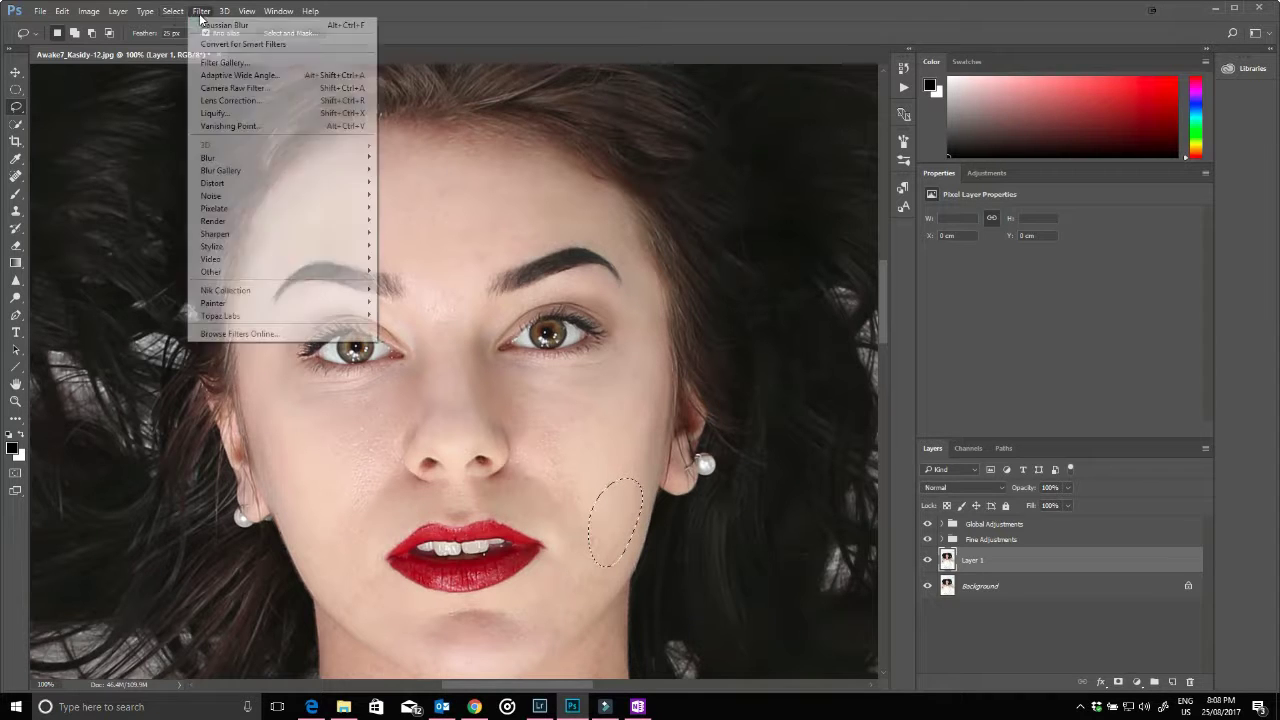
pyautogui.click(224, 25)
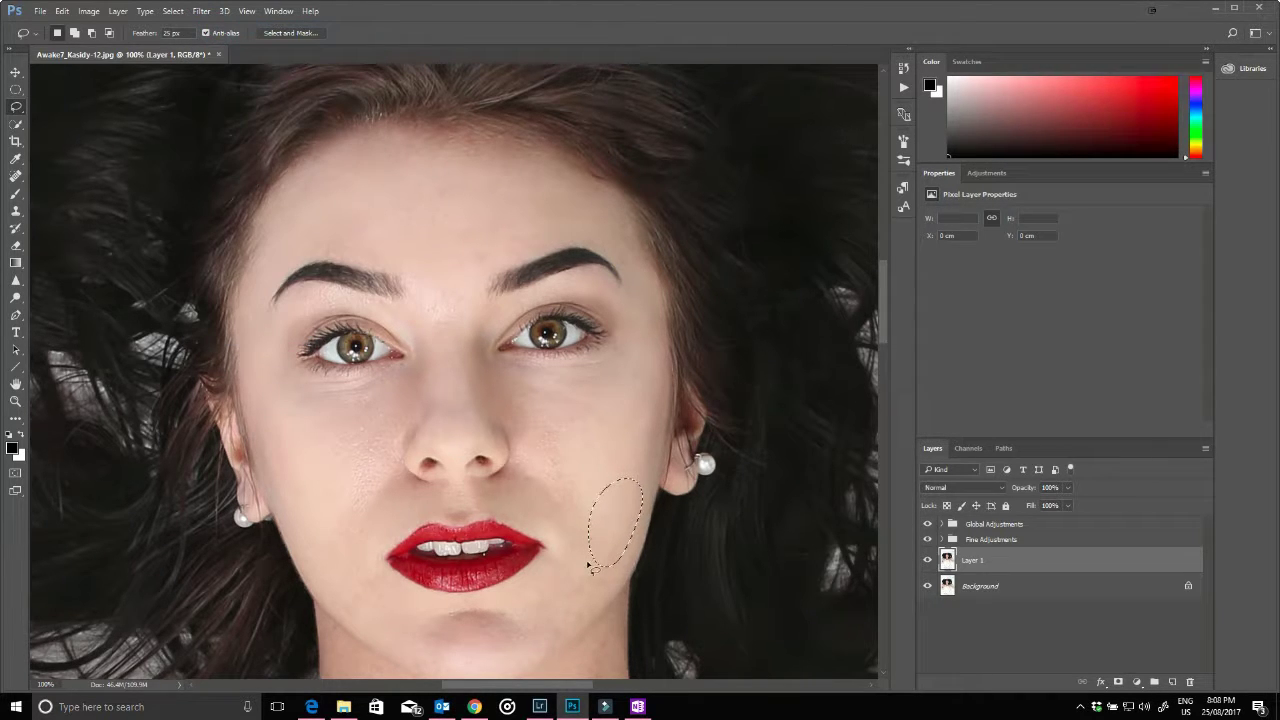
# Repeat the Gaussian Blur on lassoed areas of the left-hand cheek and the right-hand cheek beside the nose.
pyautogui.moveTo(356, 416)
pyautogui.mouseDown()
pyautogui.moveTo(332, 484)
pyautogui.moveTo(363, 512)
pyautogui.moveTo(383, 465)
pyautogui.moveTo(386, 427)
pyautogui.moveTo(356, 418)
pyautogui.mouseUp()
pyautogui.click(202, 12)
pyautogui.click(224, 22)
pyautogui.moveTo(536, 418)
pyautogui.mouseDown()
pyautogui.moveTo(525, 467)
pyautogui.moveTo(540, 513)
pyautogui.moveTo(585, 513)
pyautogui.moveTo(579, 450)
pyautogui.moveTo(537, 418)
pyautogui.mouseUp()
pyautogui.click(202, 12)
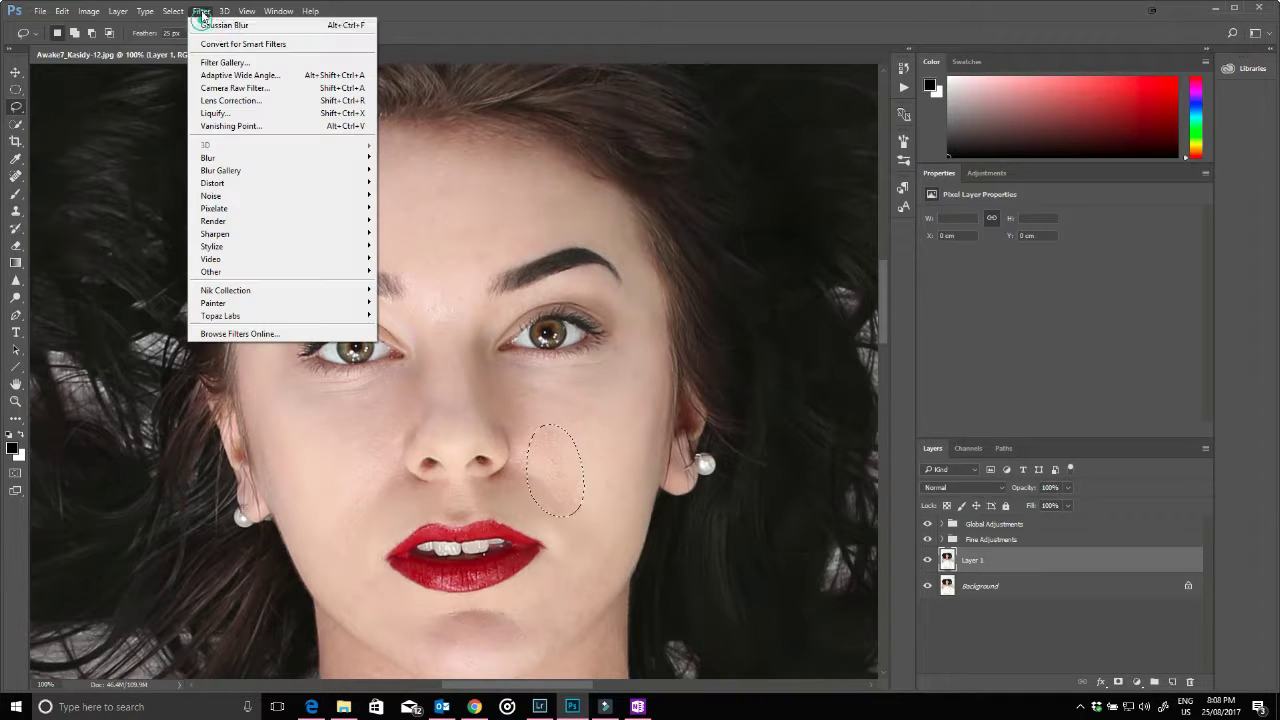
pyautogui.click(222, 25)
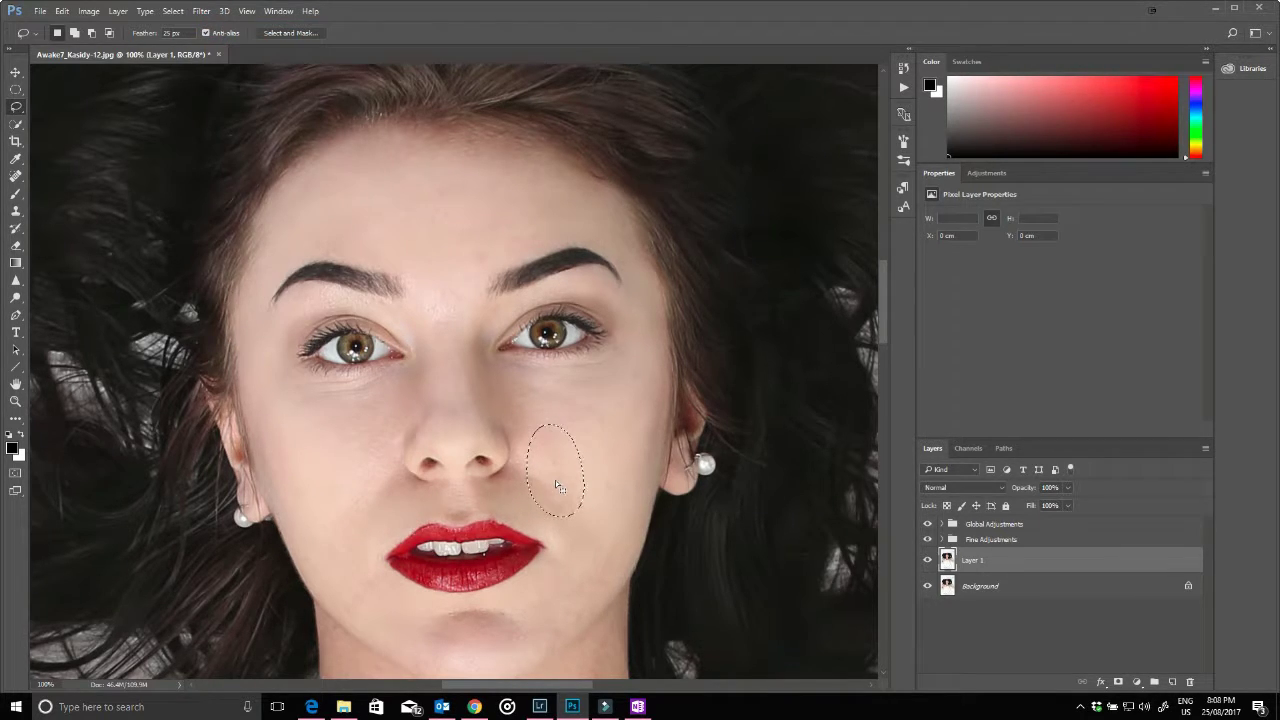
# Repeat the Gaussian Blur on lassoed skin below the right-hand eye and above the left-hand eyebrow.
pyautogui.moveTo(542, 388)
pyautogui.mouseDown()
pyautogui.moveTo(507, 381)
pyautogui.moveTo(517, 424)
pyautogui.moveTo(537, 448)
pyautogui.moveTo(596, 446)
pyautogui.moveTo(593, 409)
pyautogui.moveTo(545, 380)
pyautogui.mouseUp()
pyautogui.click(201, 11)
pyautogui.click(218, 24)
pyautogui.moveTo(355, 263)
pyautogui.mouseDown()
pyautogui.moveTo(318, 262)
pyautogui.moveTo(294, 240)
pyautogui.moveTo(346, 234)
pyautogui.moveTo(358, 280)
pyautogui.mouseUp()
pyautogui.click(203, 12)
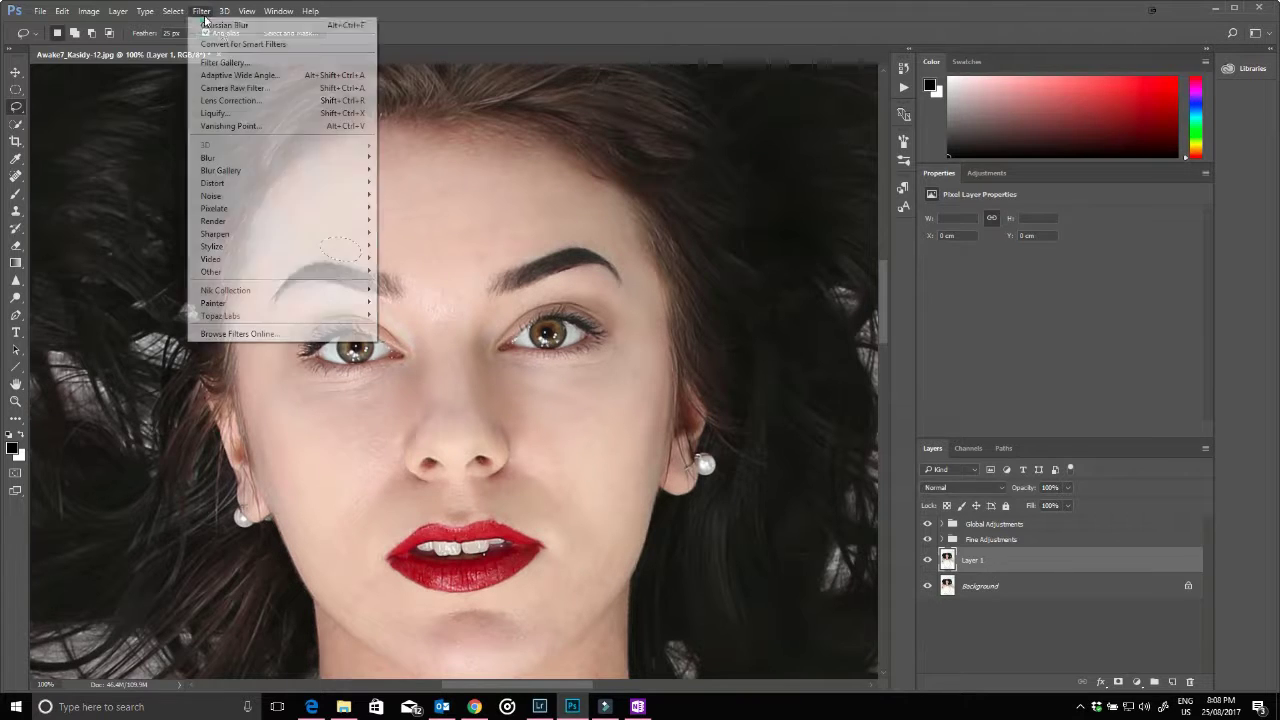
pyautogui.click(224, 25)
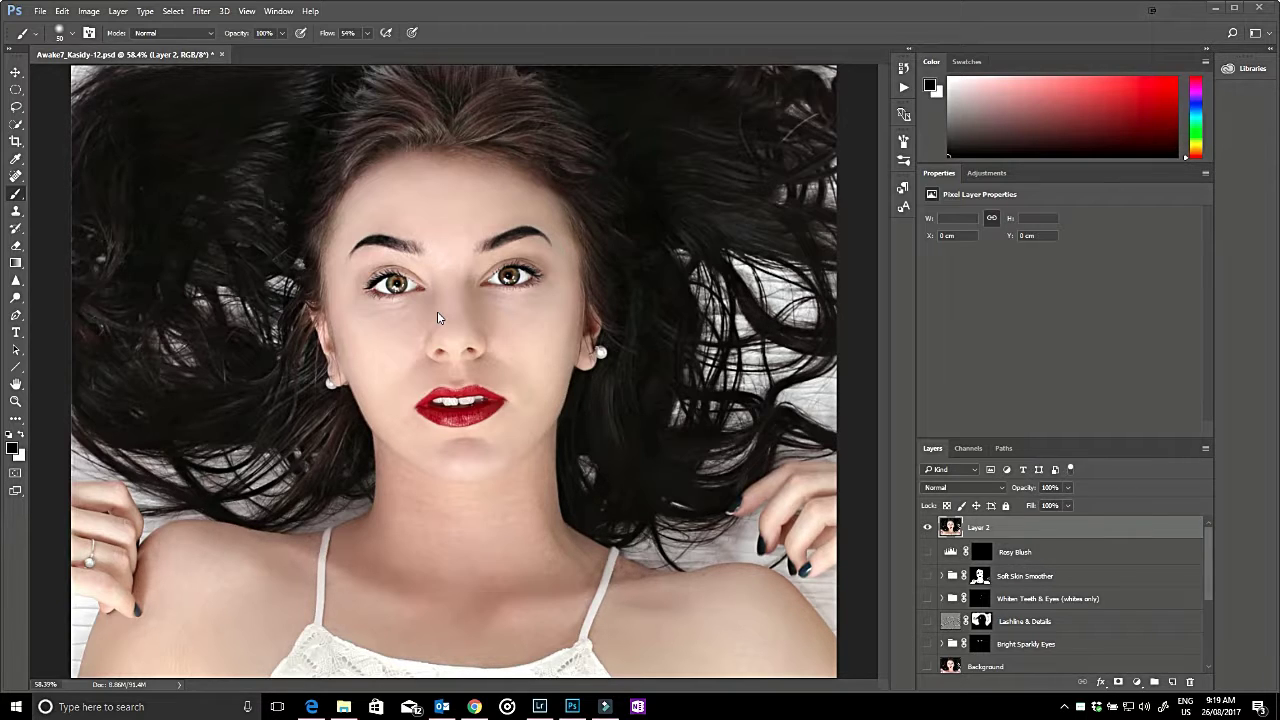
# Compare the finished PSD retouch with the original by toggling Layer 2, in the wider view and at 100%.
pyautogui.click(930, 529)
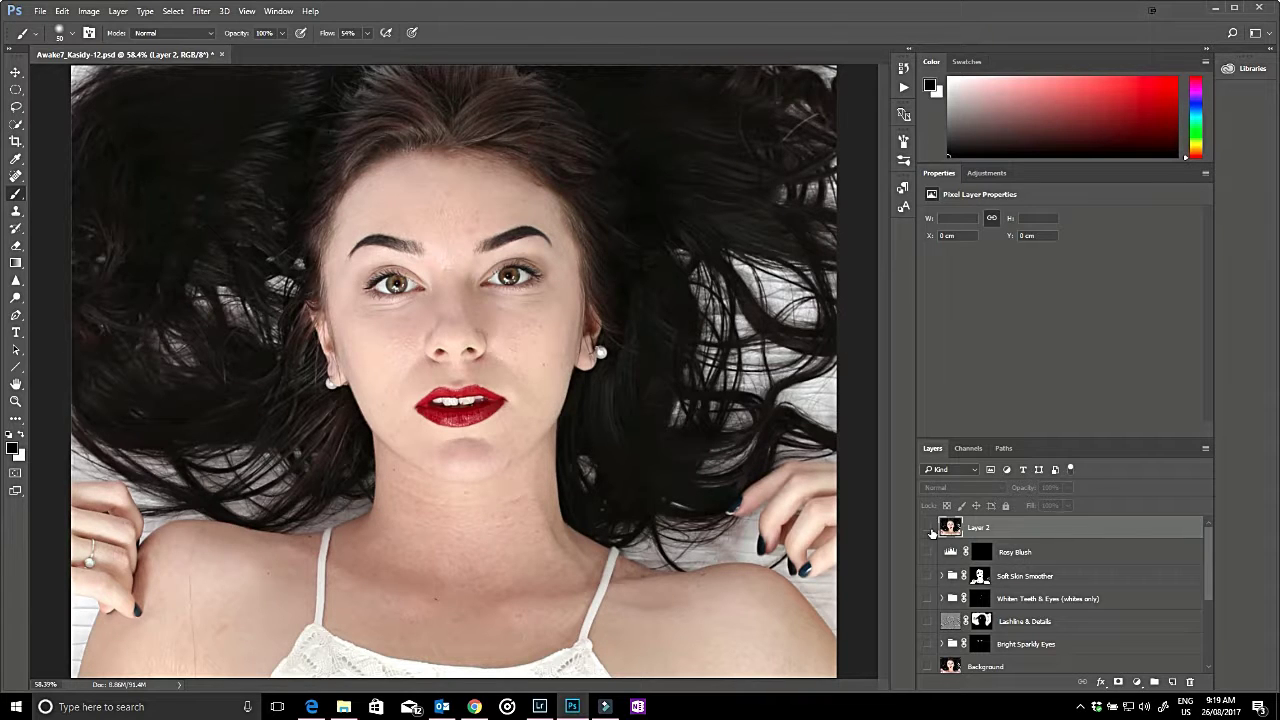
pyautogui.click(930, 529)
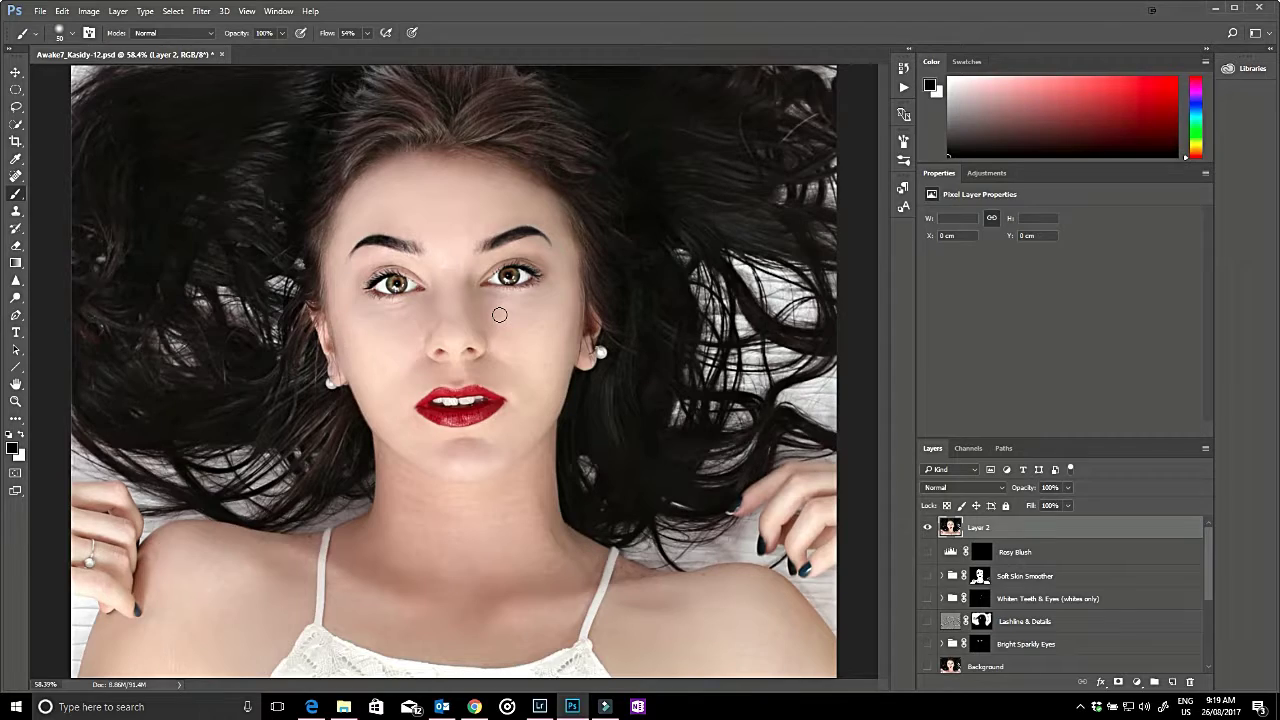
pyautogui.scroll(5, 500, 315)
pyautogui.scroll(3, 500, 315)
pyautogui.scroll(-3, 499, 313)
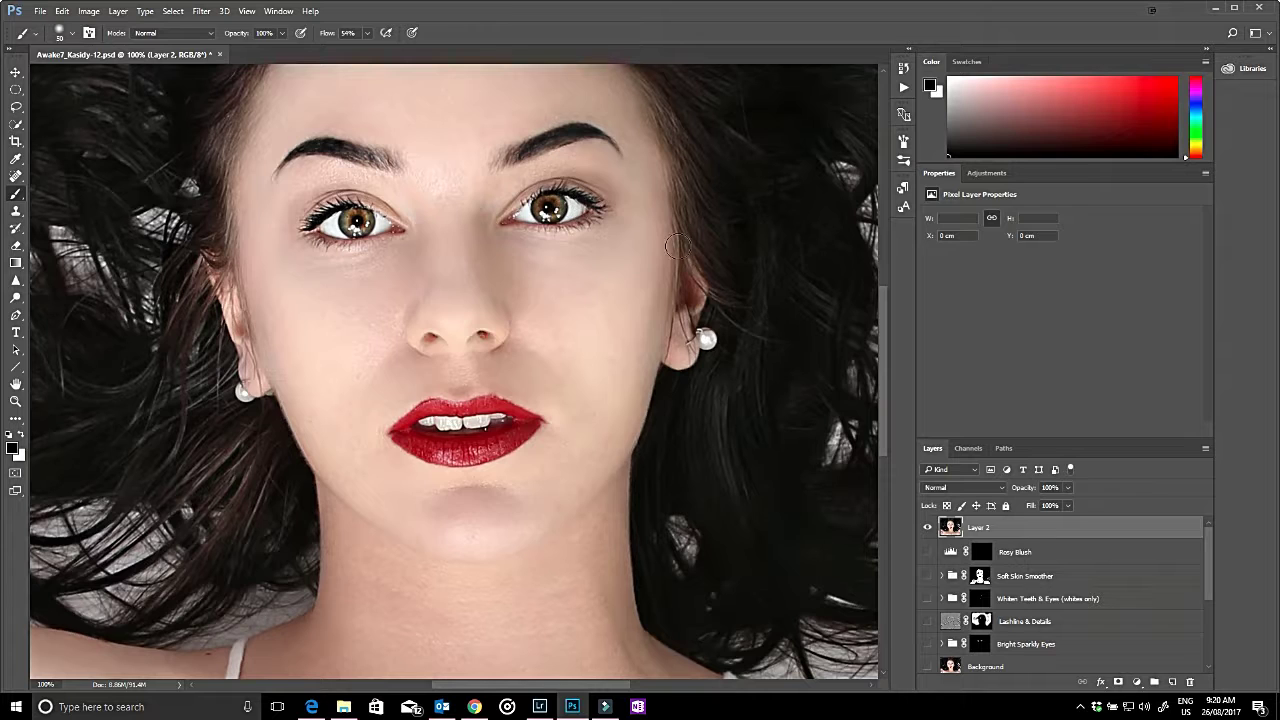
pyautogui.click(929, 528)
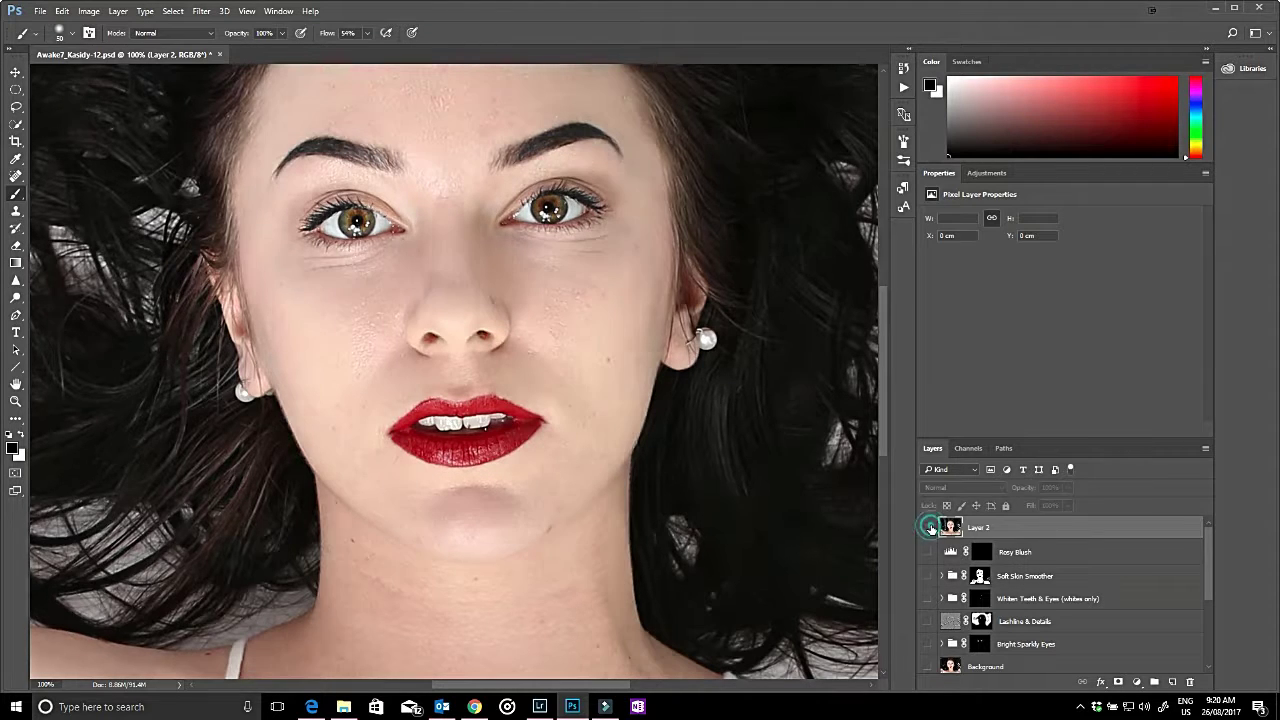
pyautogui.click(930, 528)
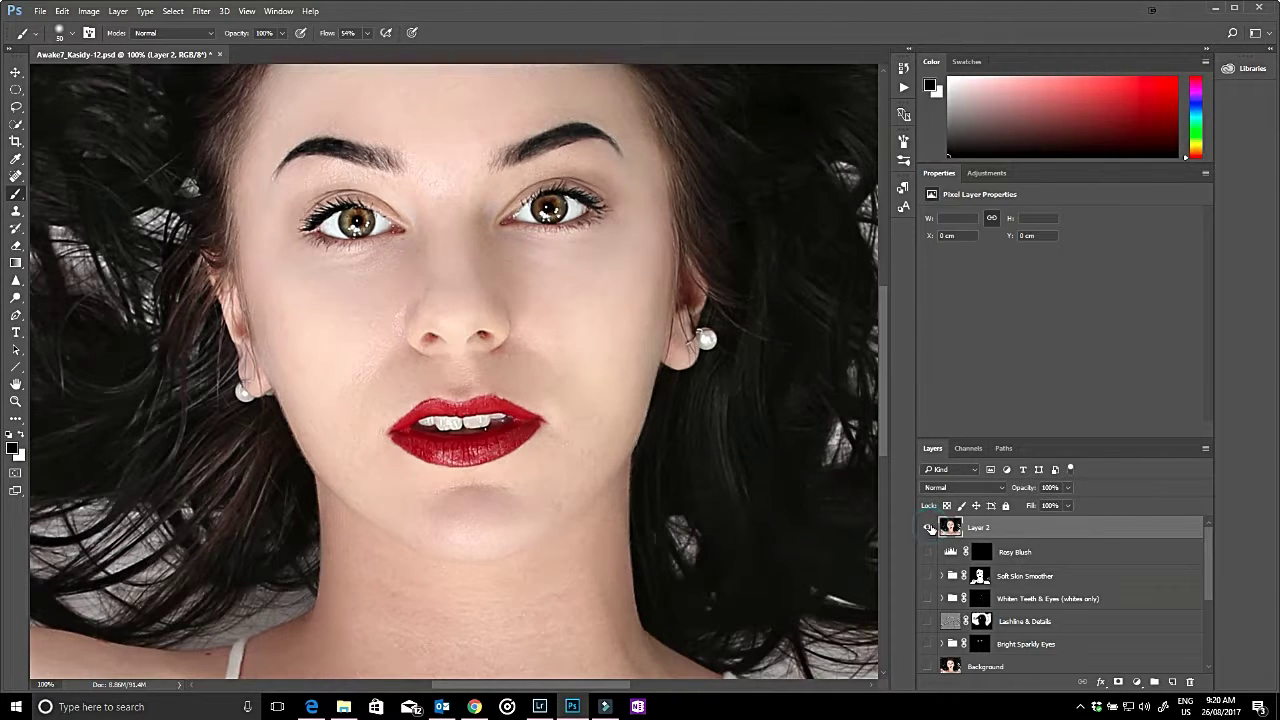
pyautogui.click(929, 528)
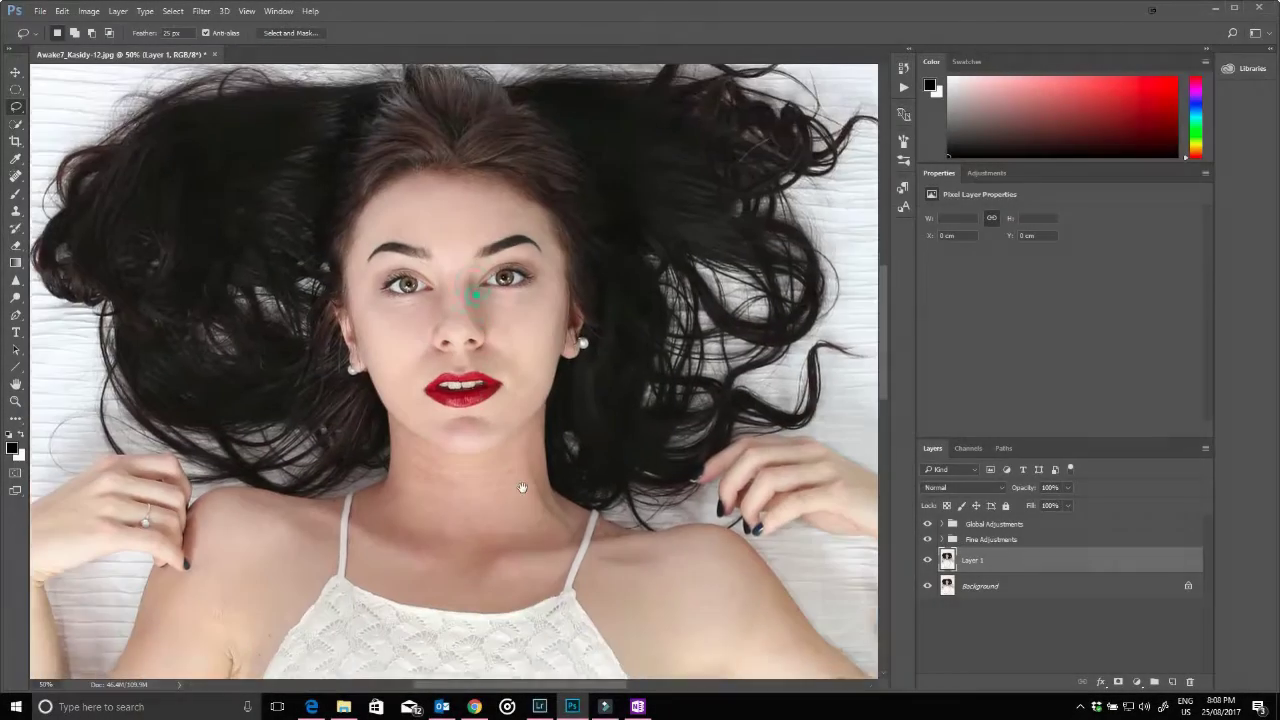
pyautogui.hotkey('ctrl', '+')
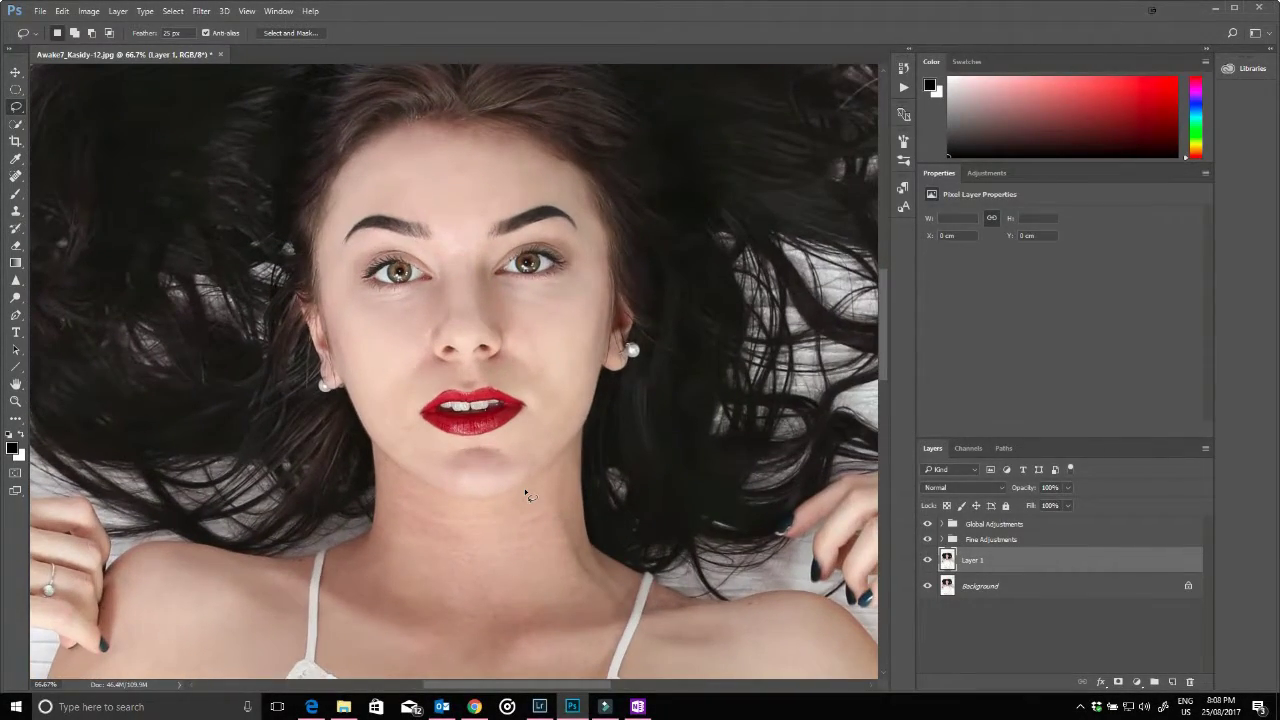